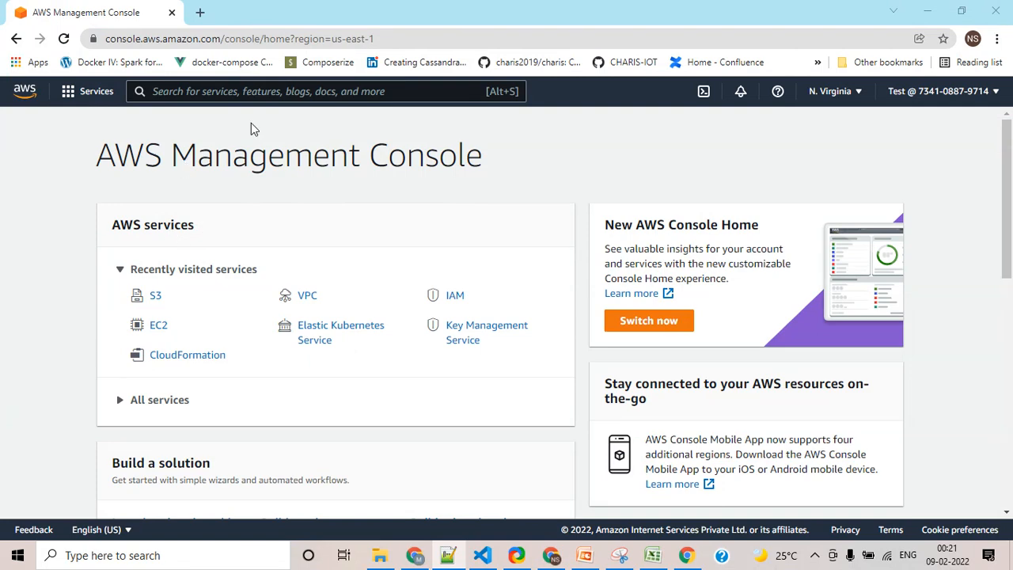
# Step: Switch to the browser window signed in to the reform tech account and open the customer managed keys in Key Management Service
pyautogui.click(928, 12)
pyautogui.click(23, 75)
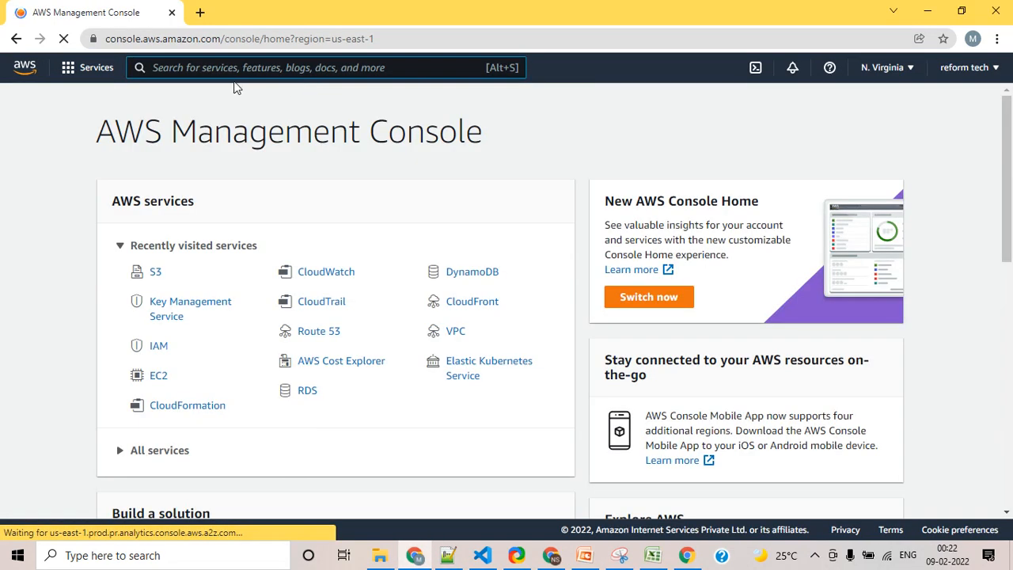
pyautogui.click(166, 314)
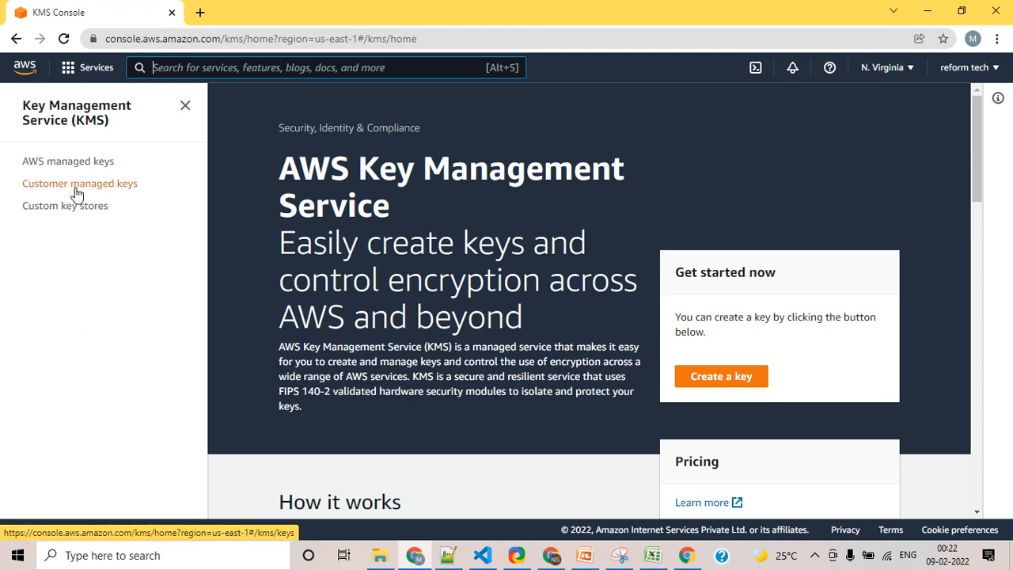
pyautogui.click(76, 194)
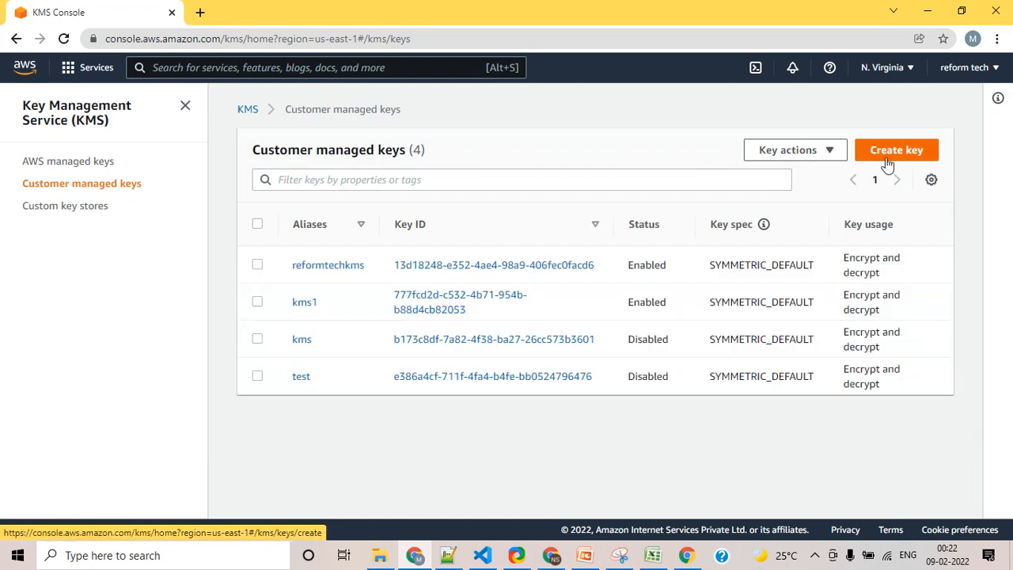
# Step: Start a new symmetric key with KMS key material origin and Single-Region regionality, and proceed to its labels
pyautogui.click(888, 152)
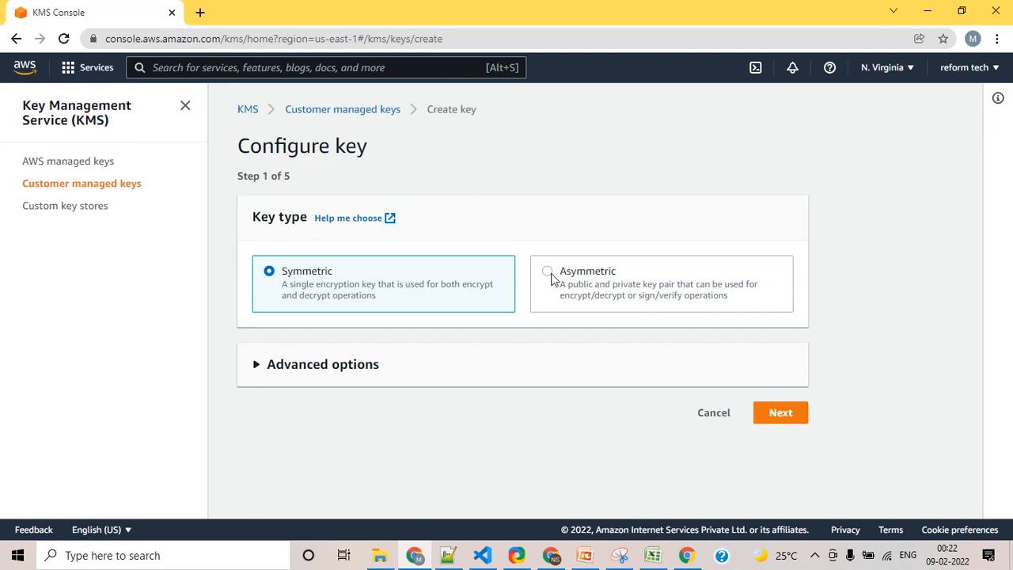
pyautogui.click(329, 366)
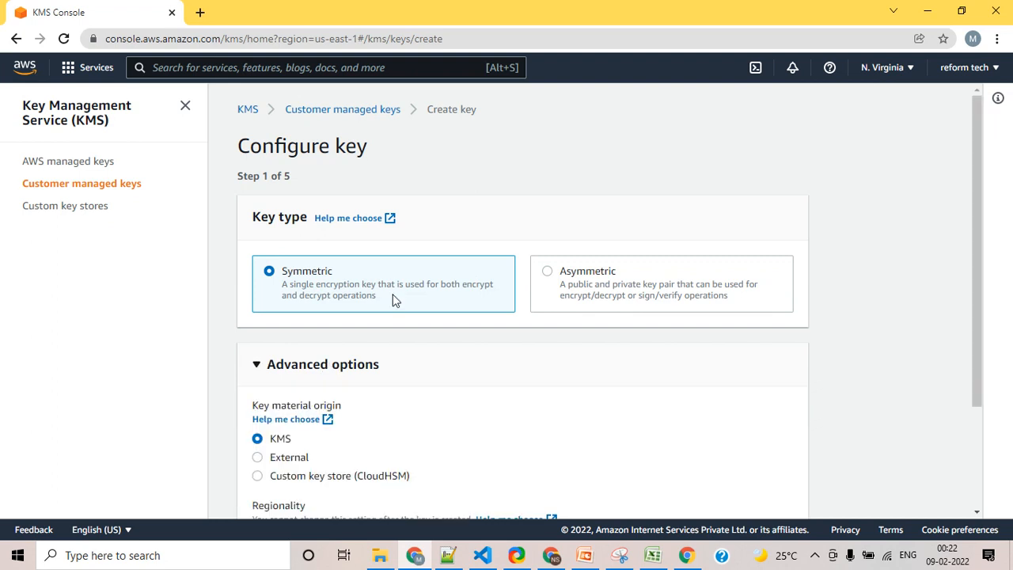
pyautogui.scroll(-2, 394, 299)
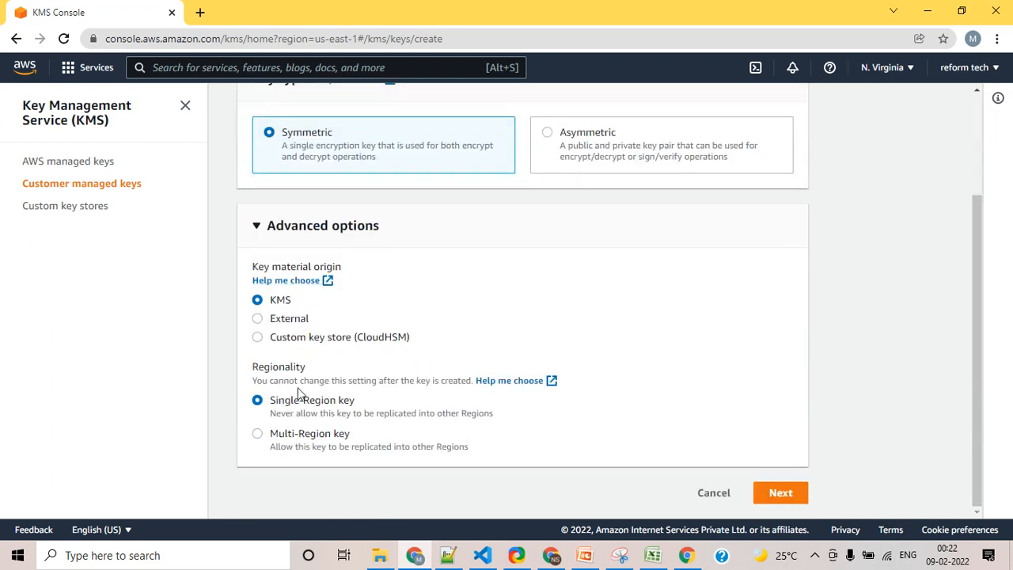
pyautogui.click(775, 489)
# Step: Set the key's alias to kms-refortech, leave the description and tags empty, and proceed to the administrative permissions
pyautogui.scroll(3, 443, 285)
pyautogui.click(364, 301)
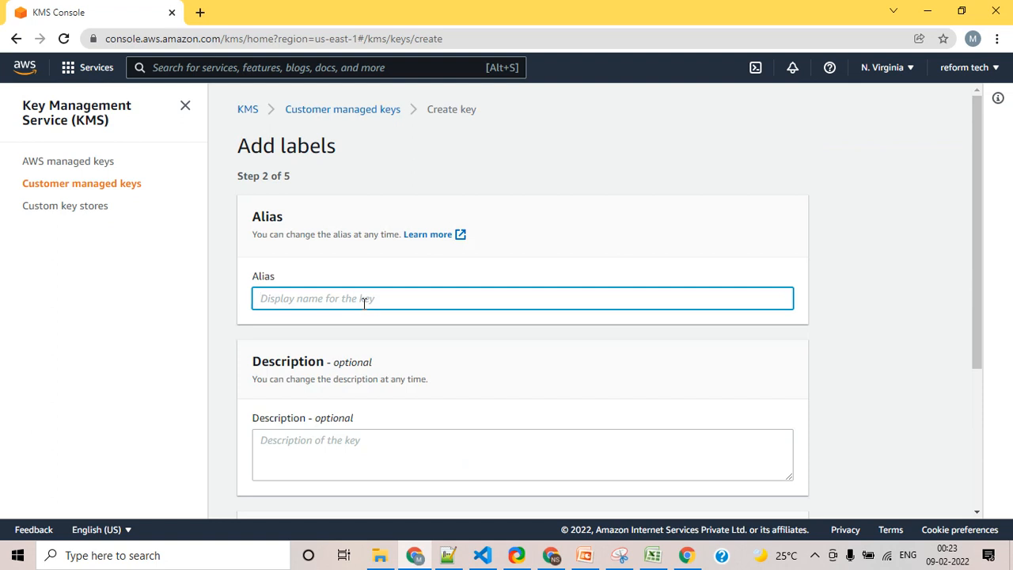
pyautogui.write('refirte')
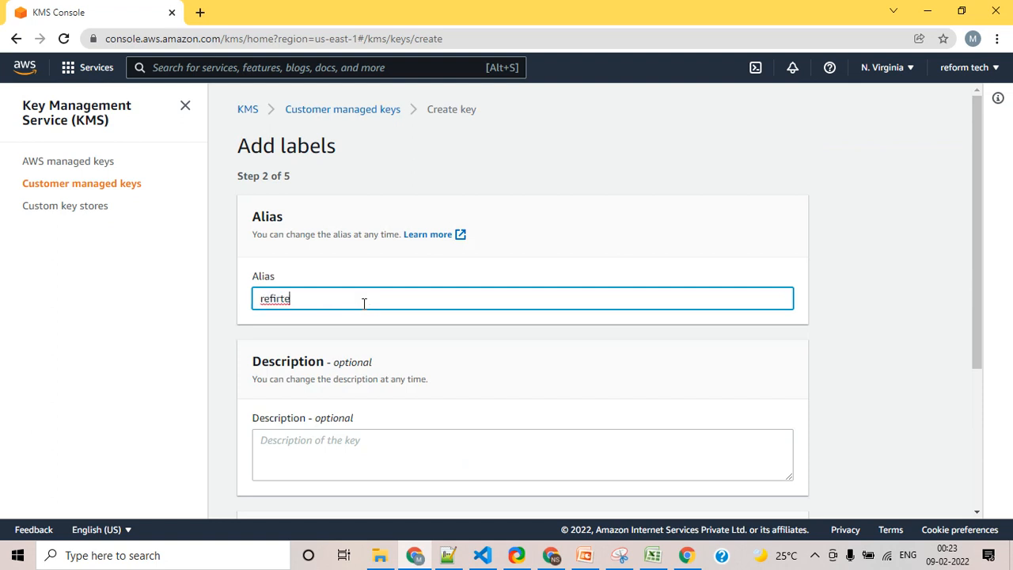
pyautogui.press('BackSpace')
pyautogui.press('BackSpace')
pyautogui.press('BackSpace')
pyautogui.press('BackSpace')
pyautogui.press('BackSpace')
pyautogui.press('BackSpace')
pyautogui.press('BackSpace')
pyautogui.write('ks')
pyautogui.press('BackSpace')
pyautogui.write('ms')
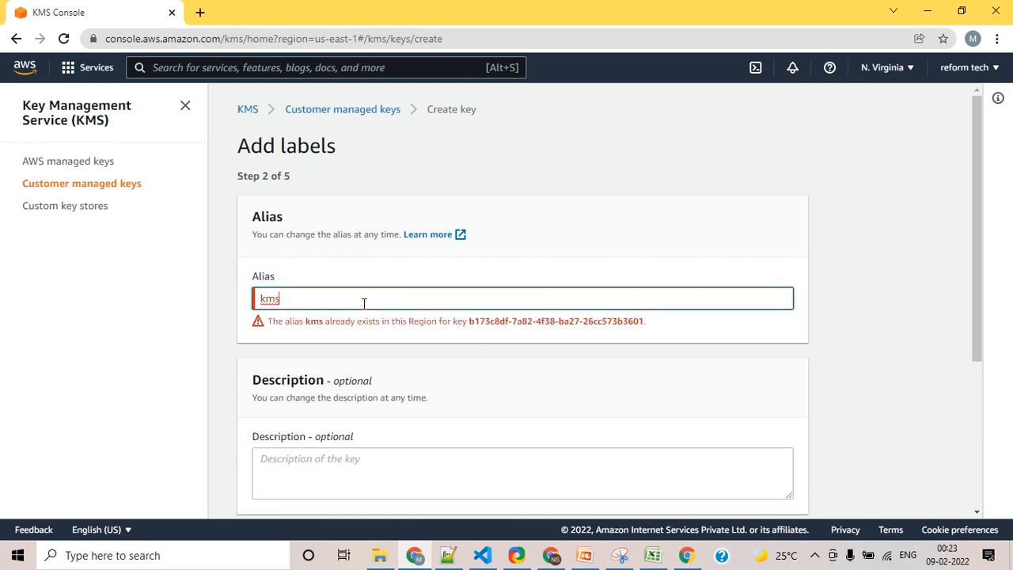
pyautogui.write('1')
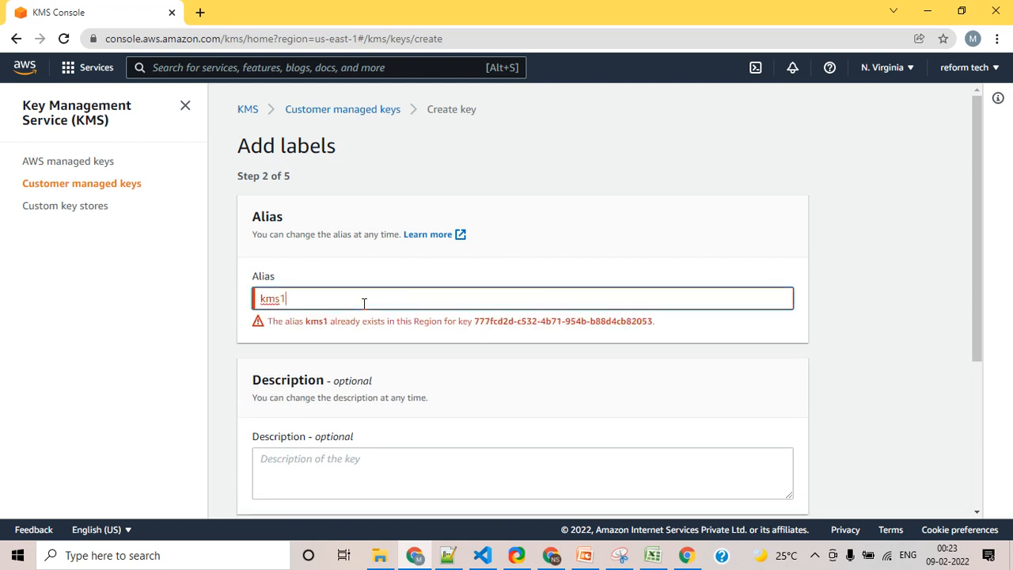
pyautogui.press('BackSpace')
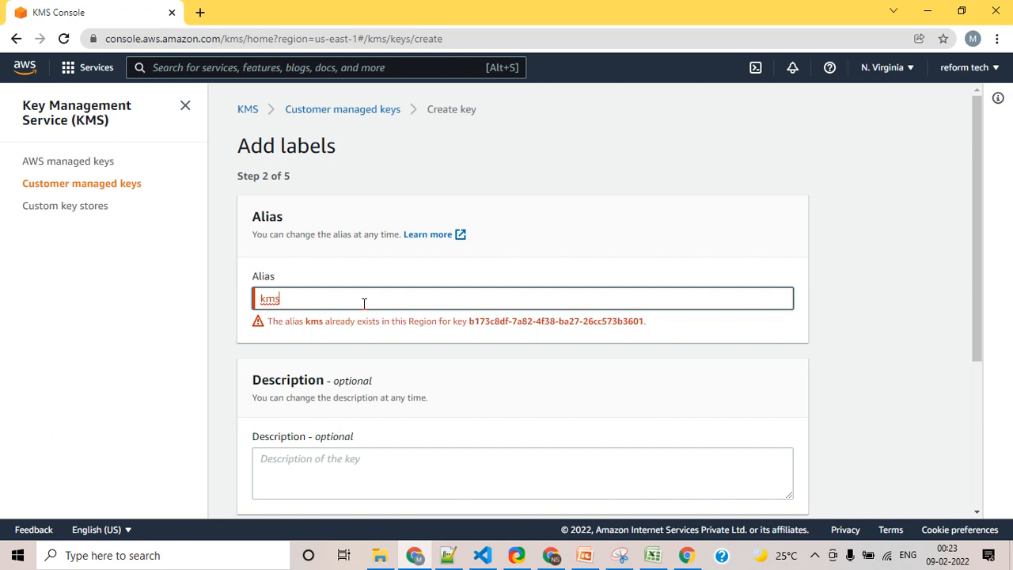
pyautogui.write('-refo')
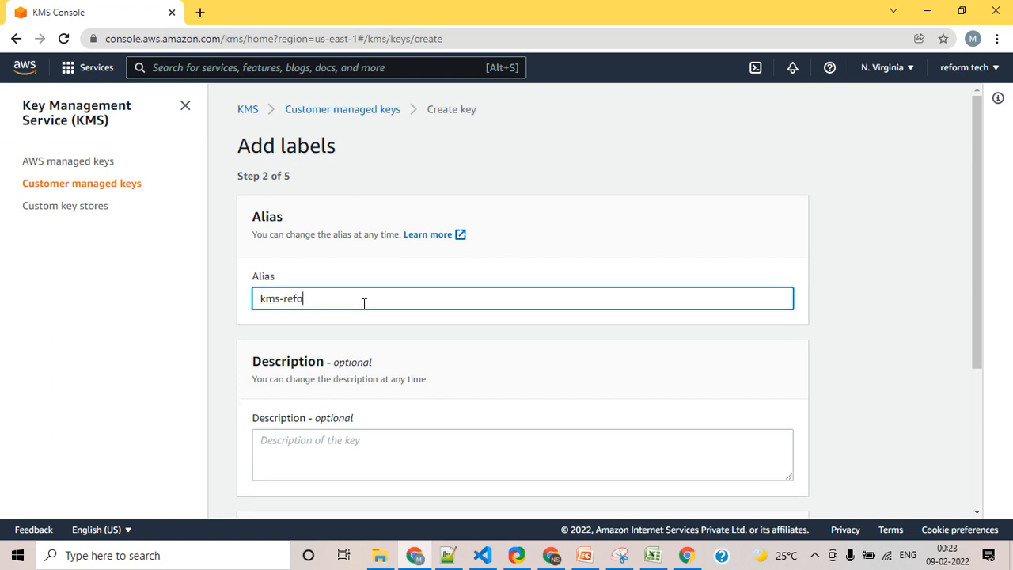
pyautogui.write('rmtech')
pyautogui.click(297, 276)
pyautogui.scroll(-1, 604, 374)
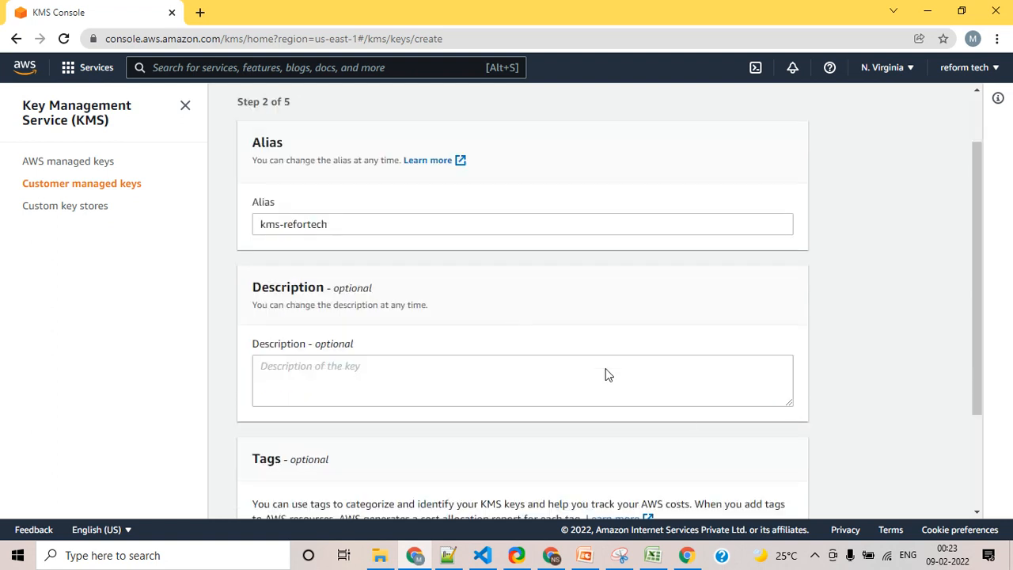
pyautogui.scroll(-2, 605, 375)
pyautogui.click(779, 490)
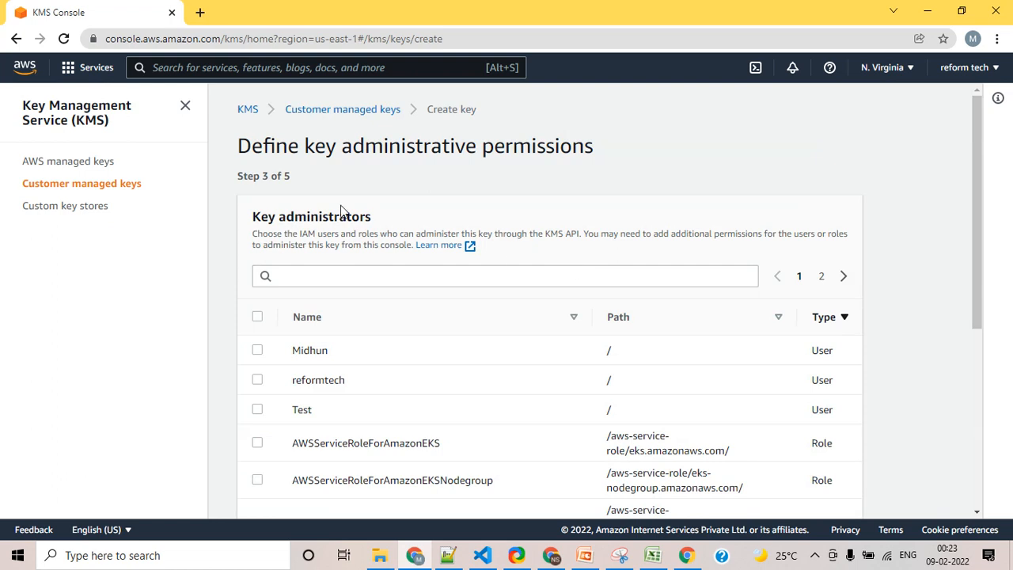
# Step: Assign the reformtech user as key administrator, keep key deletion allowed, and proceed to the usage permissions
pyautogui.moveTo(364, 146); pyautogui.dragTo(563, 154)
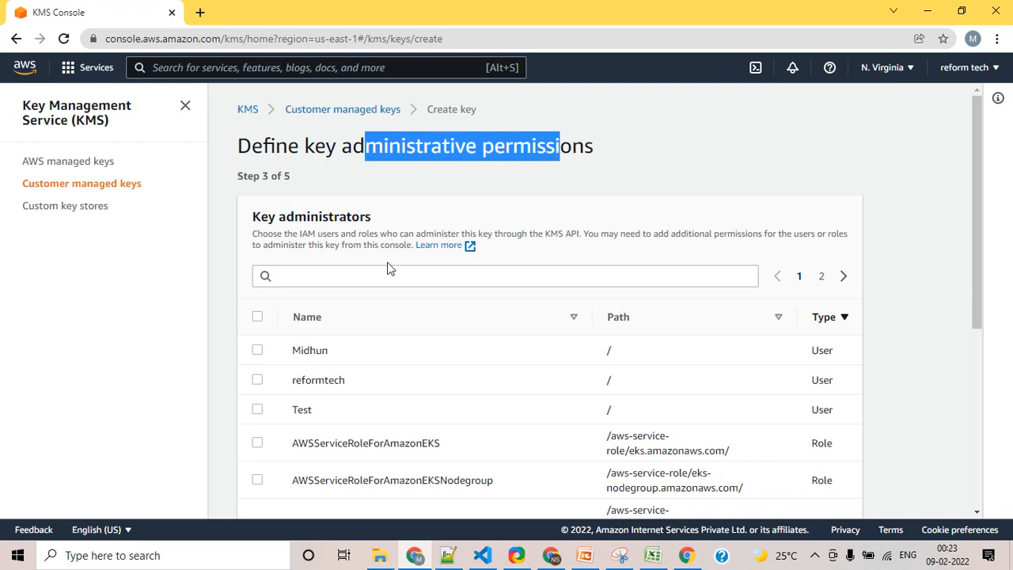
pyautogui.click(257, 380)
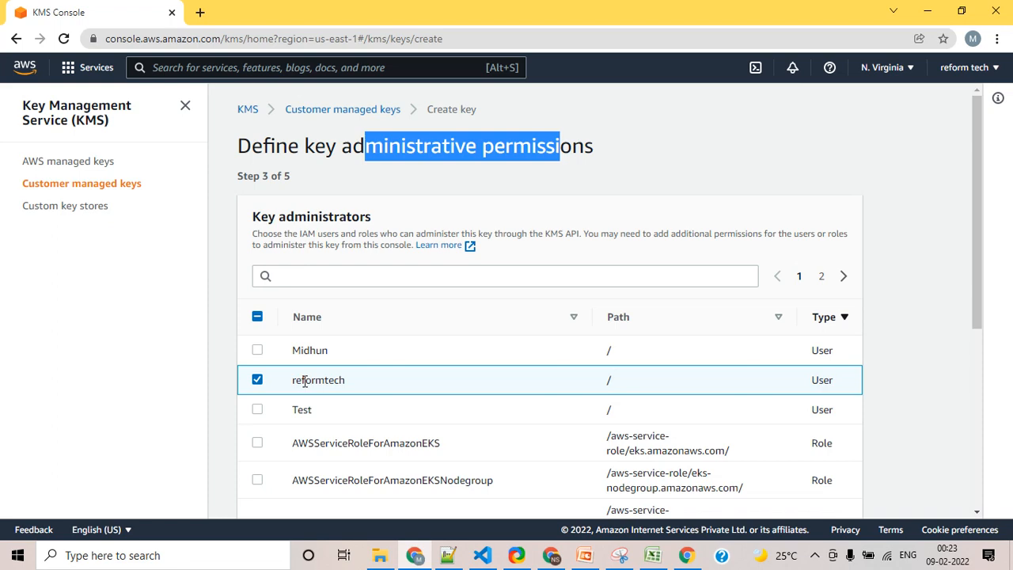
pyautogui.scroll(-2, 303, 381)
pyautogui.scroll(-5, 304, 382)
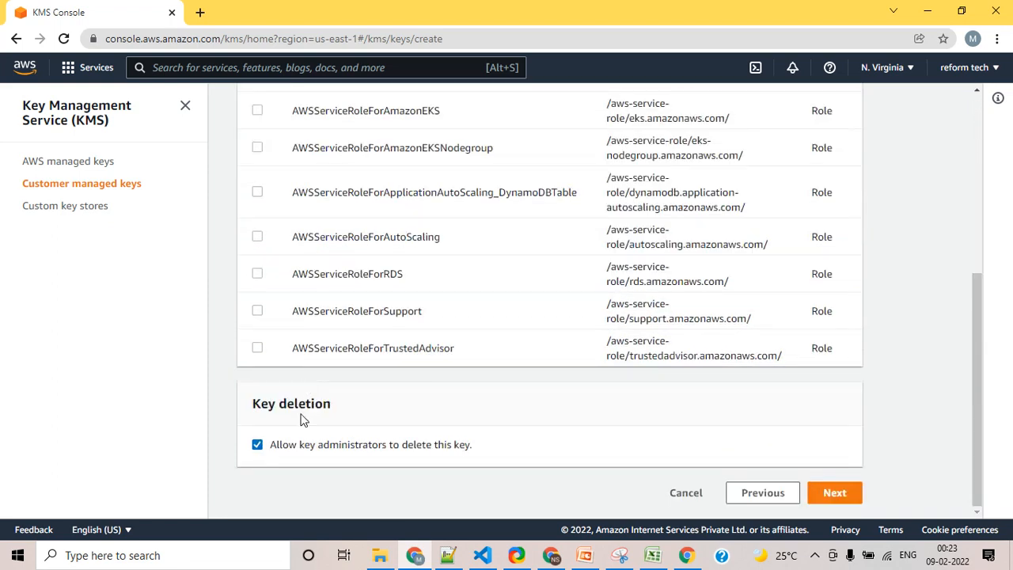
pyautogui.click(845, 496)
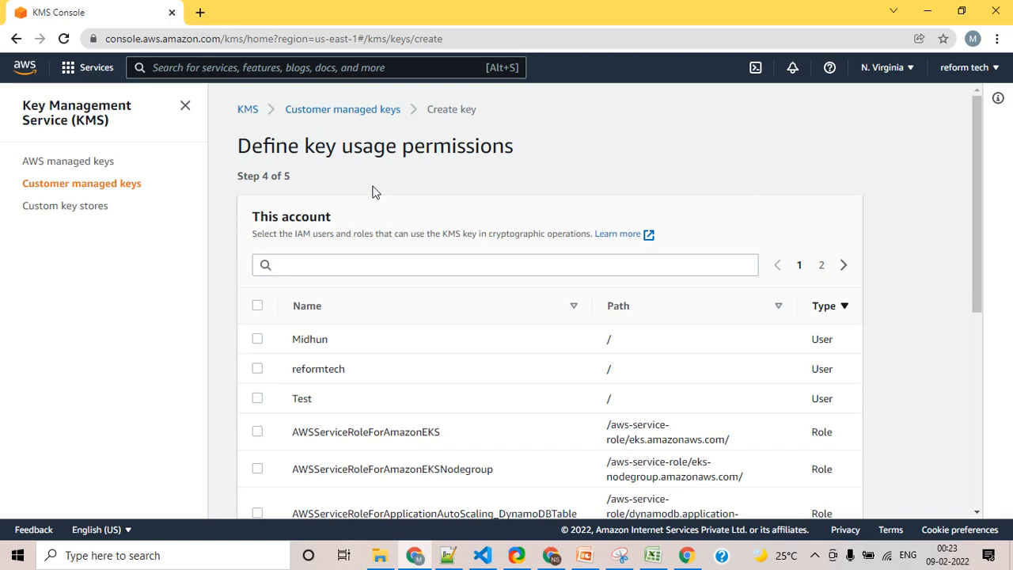
# Step: Grant the reformtech user permission to use the key, without adding other AWS accounts, and proceed to the review
pyautogui.scroll(-1, 365, 261)
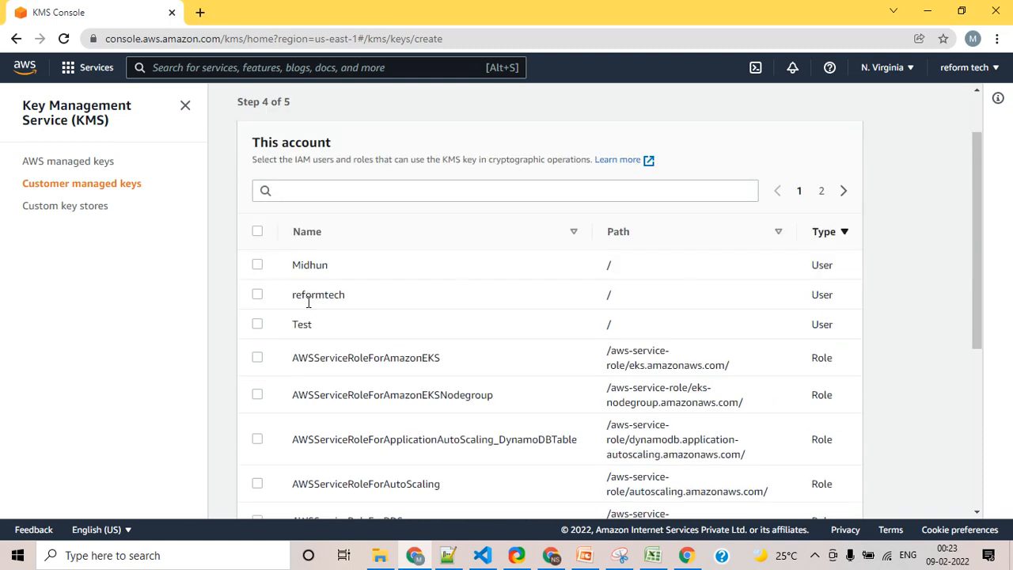
pyautogui.click(258, 294)
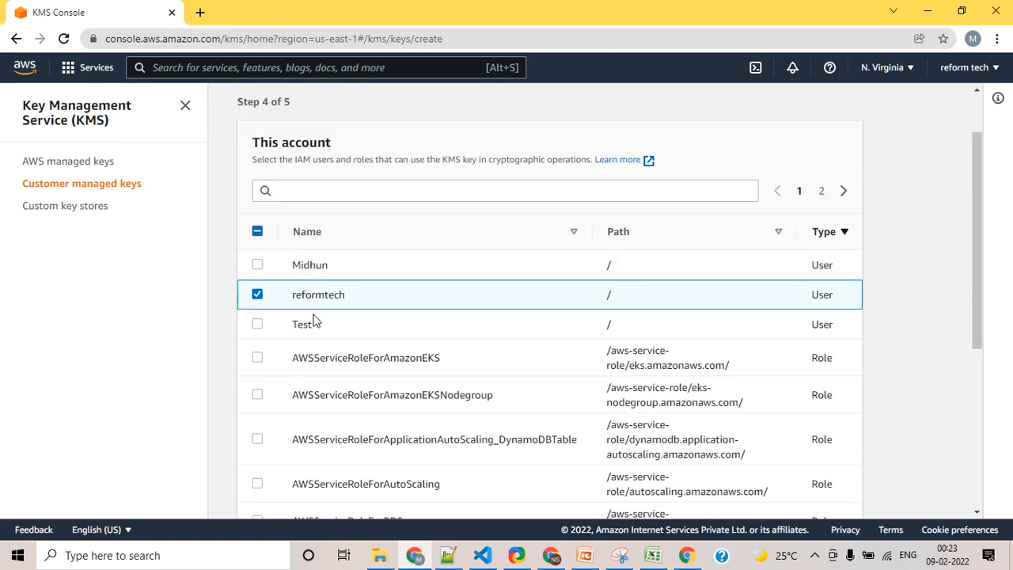
pyautogui.scroll(-4, 321, 307)
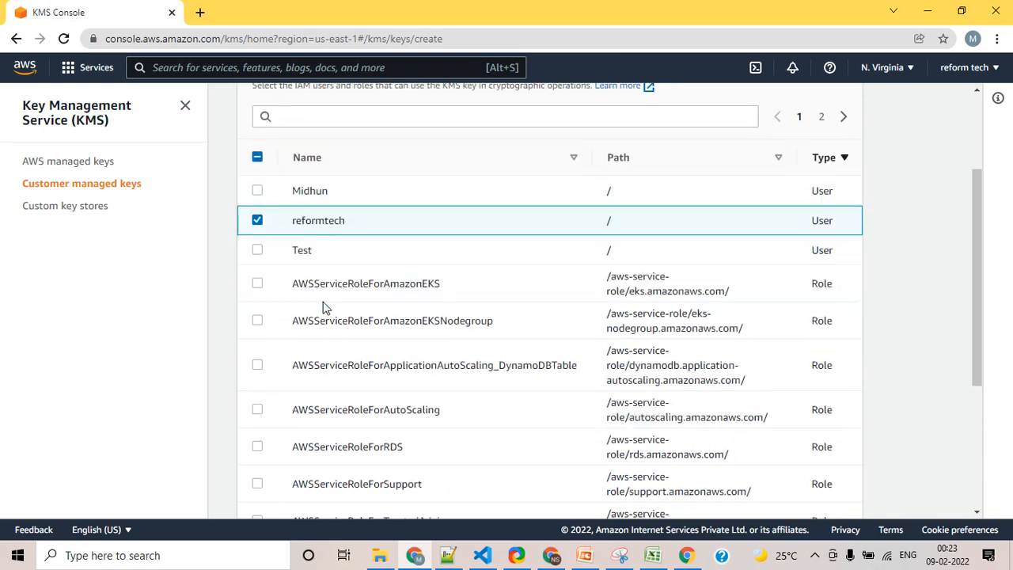
pyautogui.scroll(1, 332, 303)
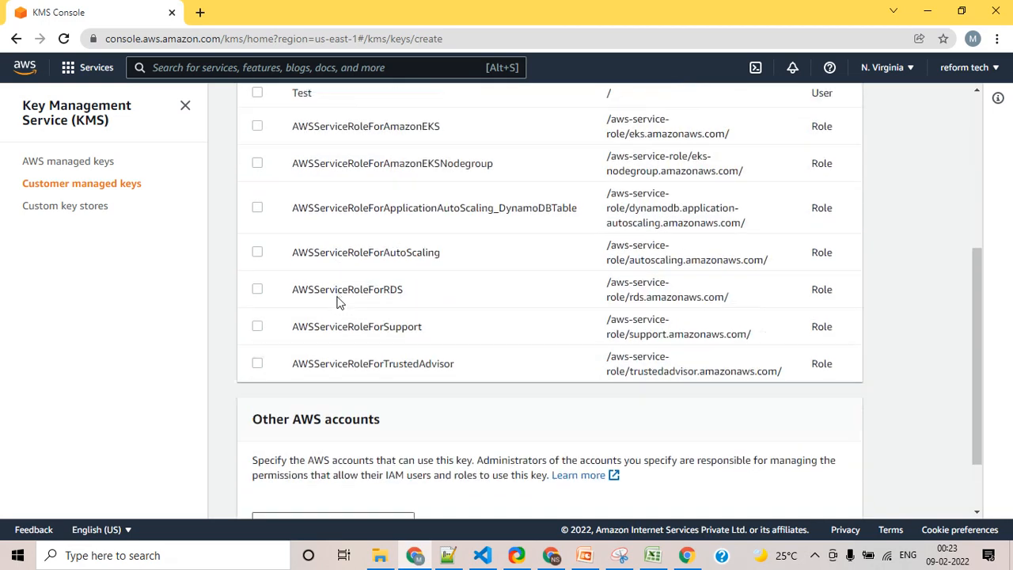
pyautogui.scroll(-1, 339, 309)
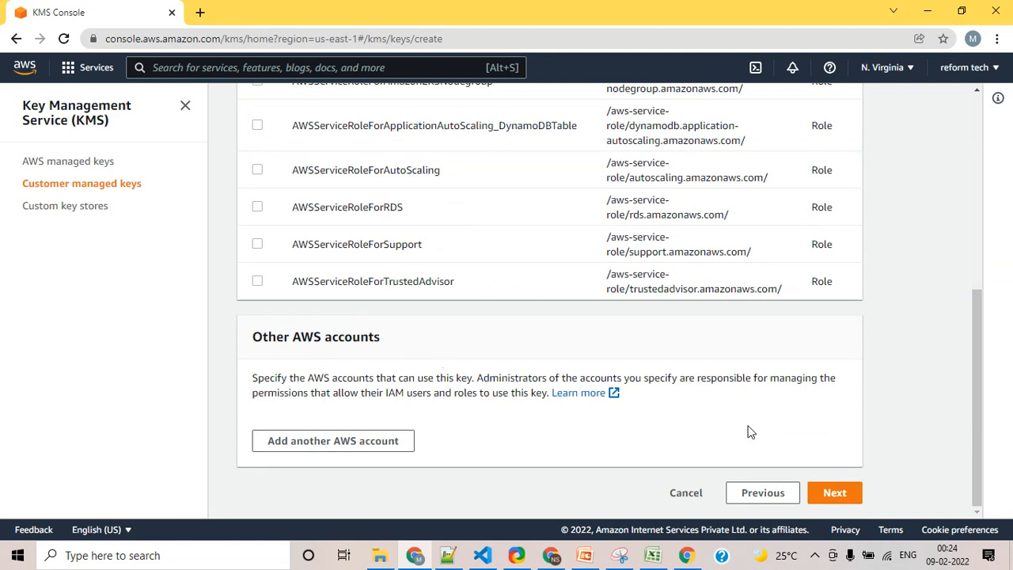
pyautogui.click(825, 494)
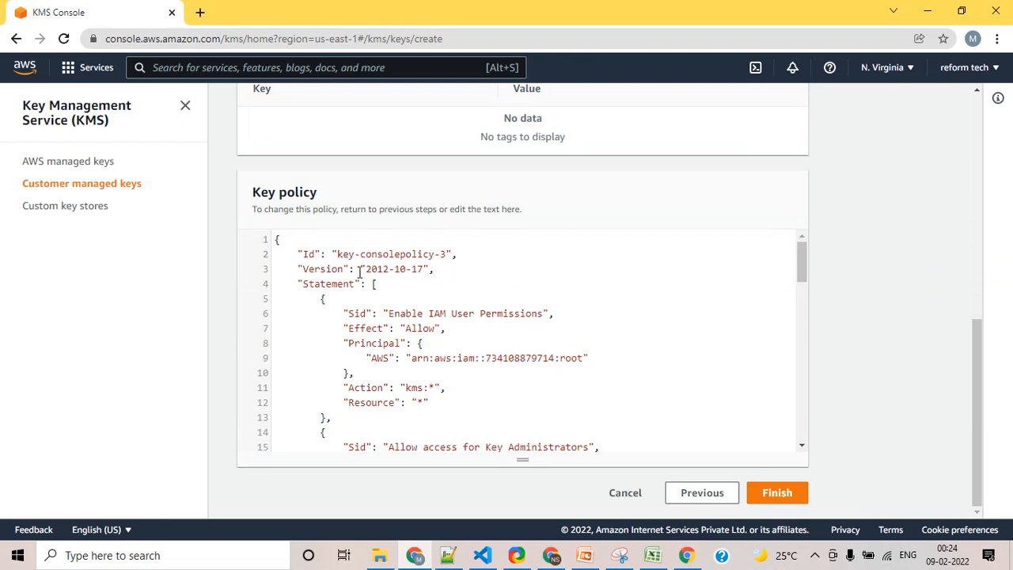
# Step: Review the key policy's root, administrator and key usage statements, and finish creating the key
pyautogui.scroll(-3, 369, 271)
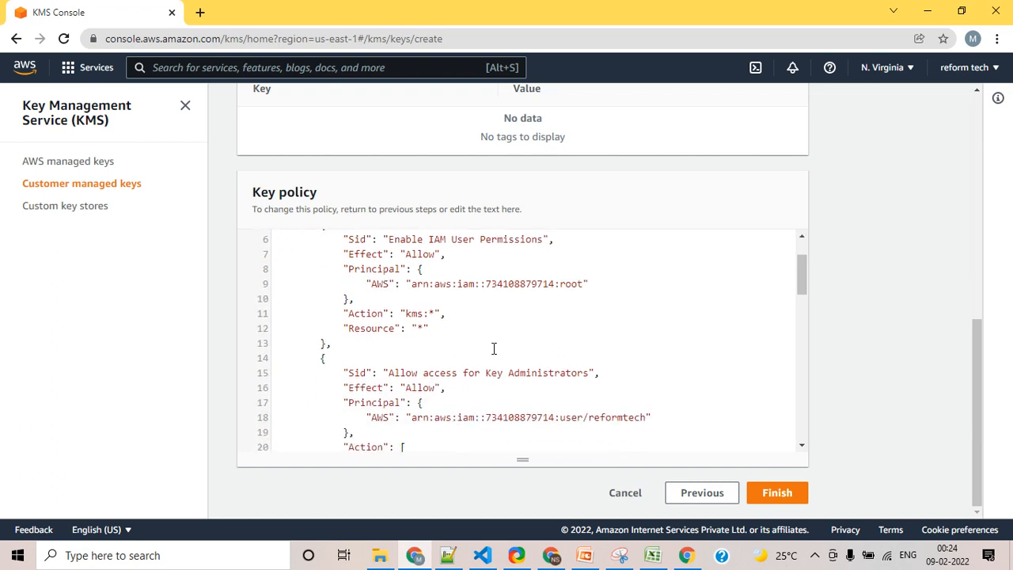
pyautogui.moveTo(554, 286); pyautogui.dragTo(564, 286)
pyautogui.click(458, 393)
pyautogui.moveTo(583, 417); pyautogui.dragTo(650, 417)
pyautogui.scroll(-1, 479, 394)
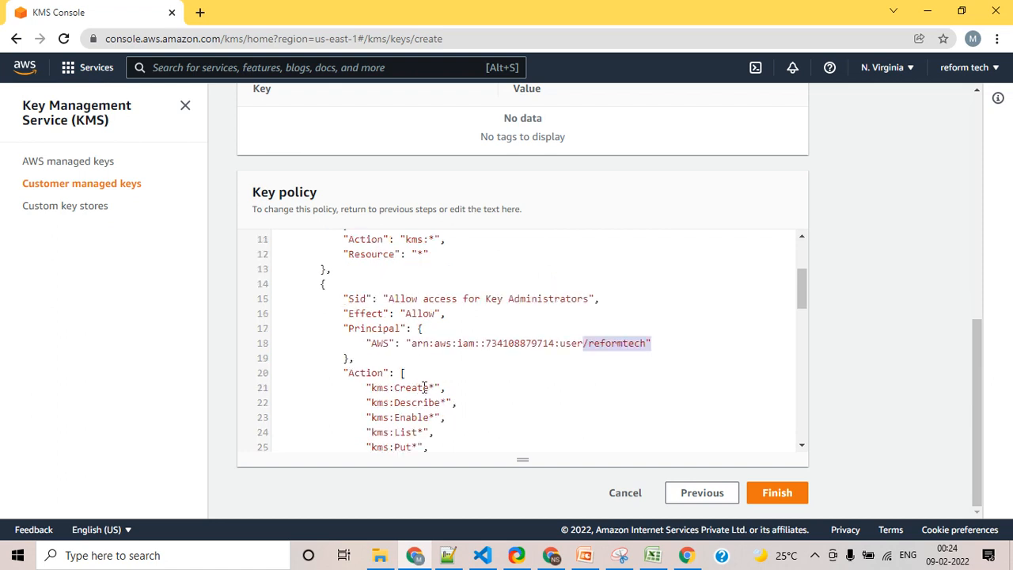
pyautogui.scroll(-1, 411, 396)
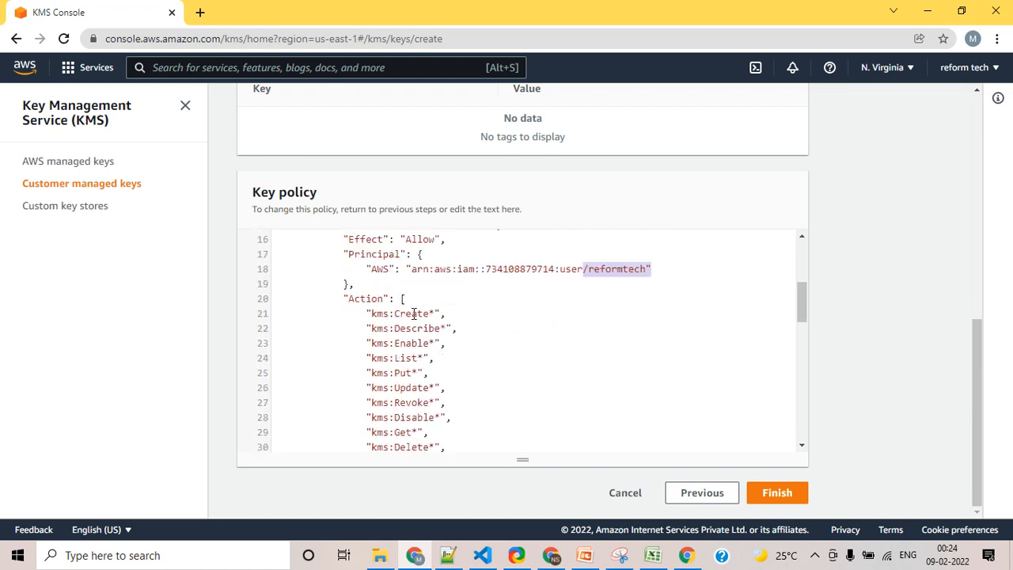
pyautogui.scroll(-4, 413, 324)
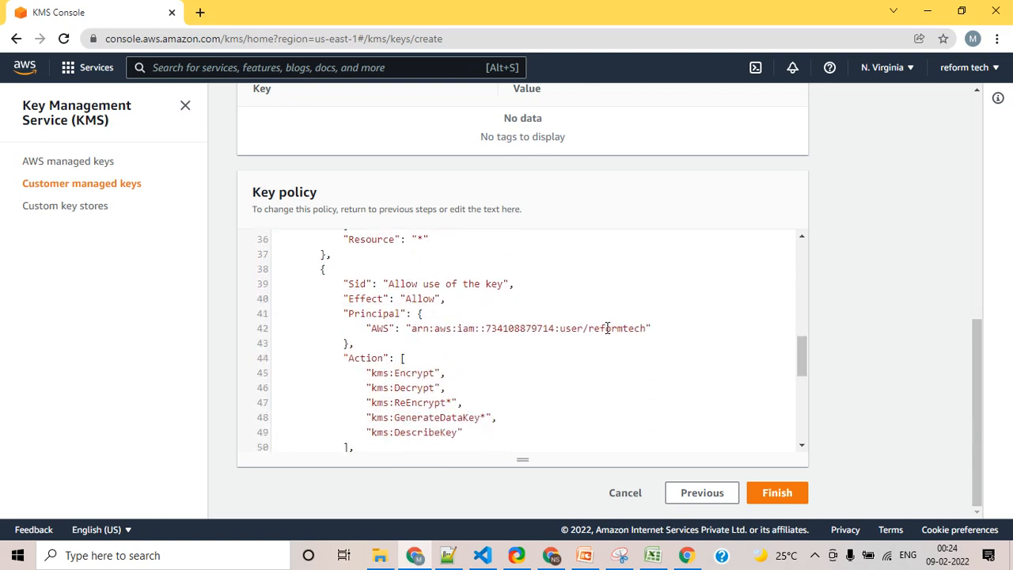
pyautogui.doubleClick(406, 373)
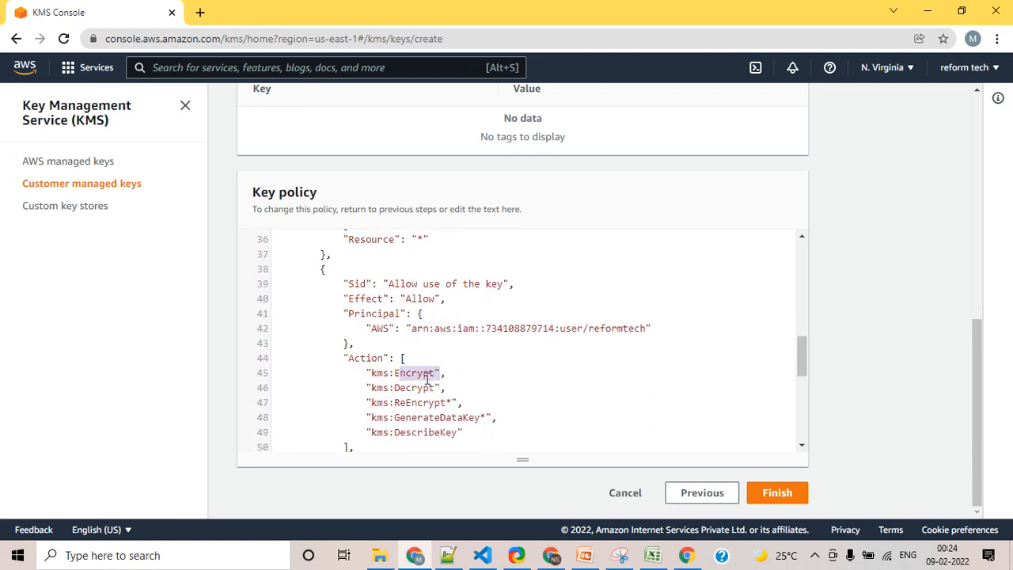
pyautogui.click(417, 387)
pyautogui.moveTo(588, 327); pyautogui.dragTo(628, 328)
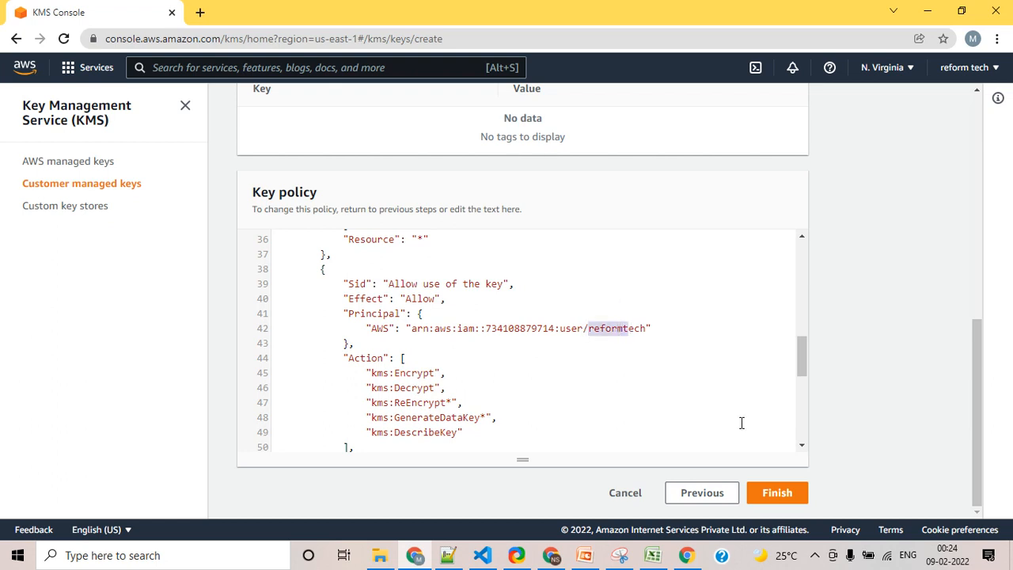
pyautogui.click(772, 492)
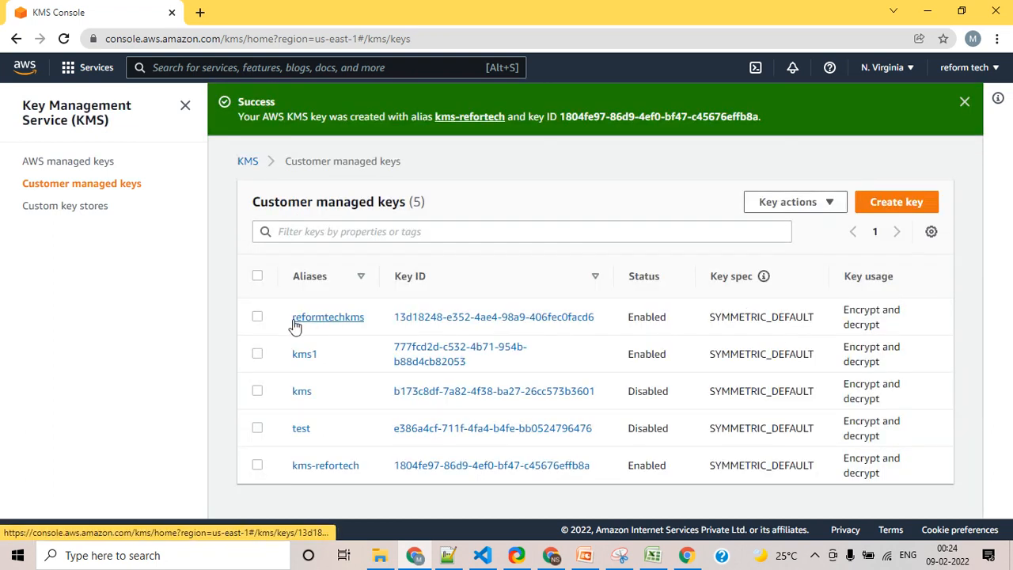
# Step: Open the S3 service and begin creating a bucket named reformtechs3 in US East (N. Virginia) us-east-1
pyautogui.click(204, 70)
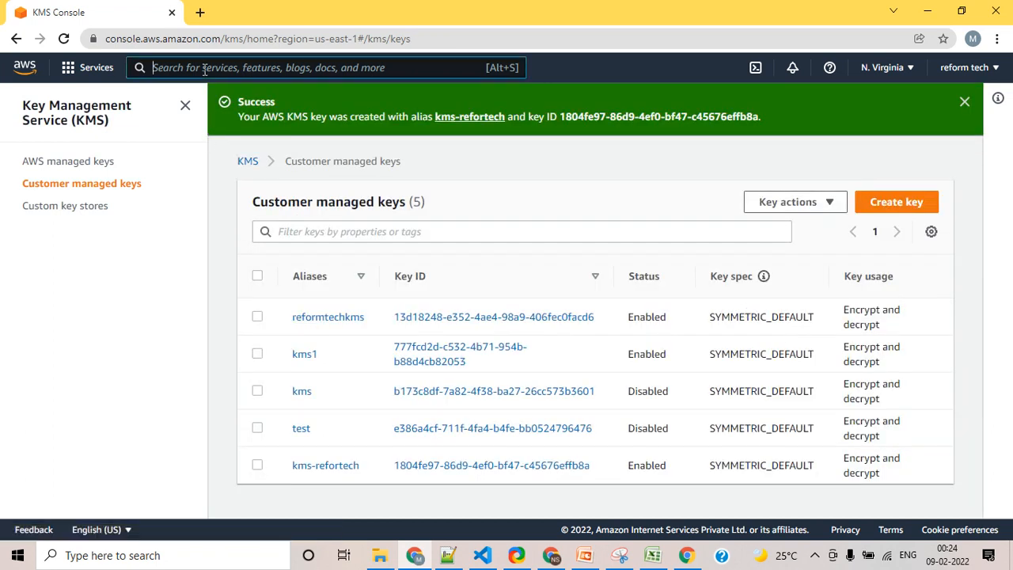
pyautogui.write('s3')
pyautogui.click(358, 189)
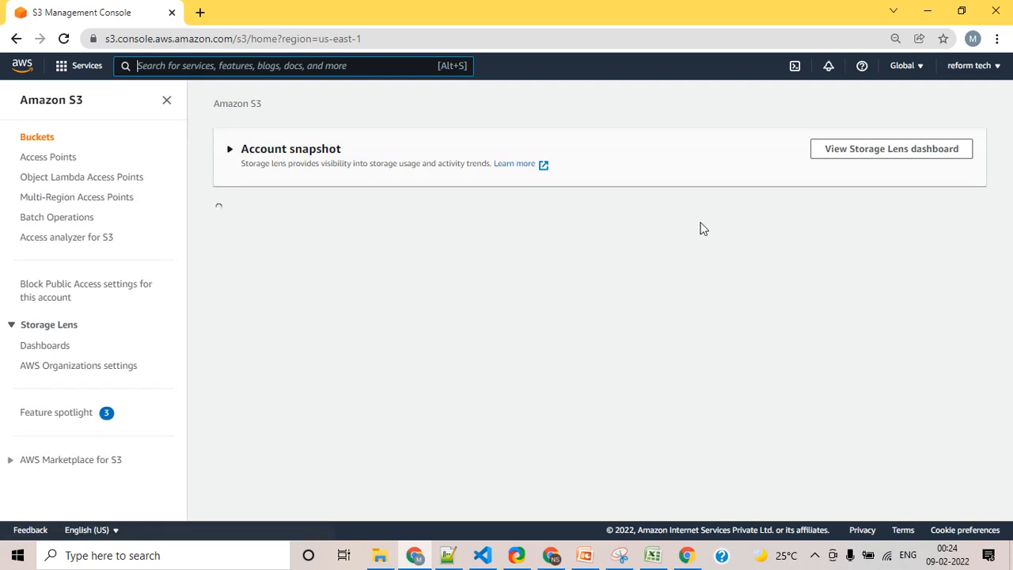
pyautogui.click(897, 222)
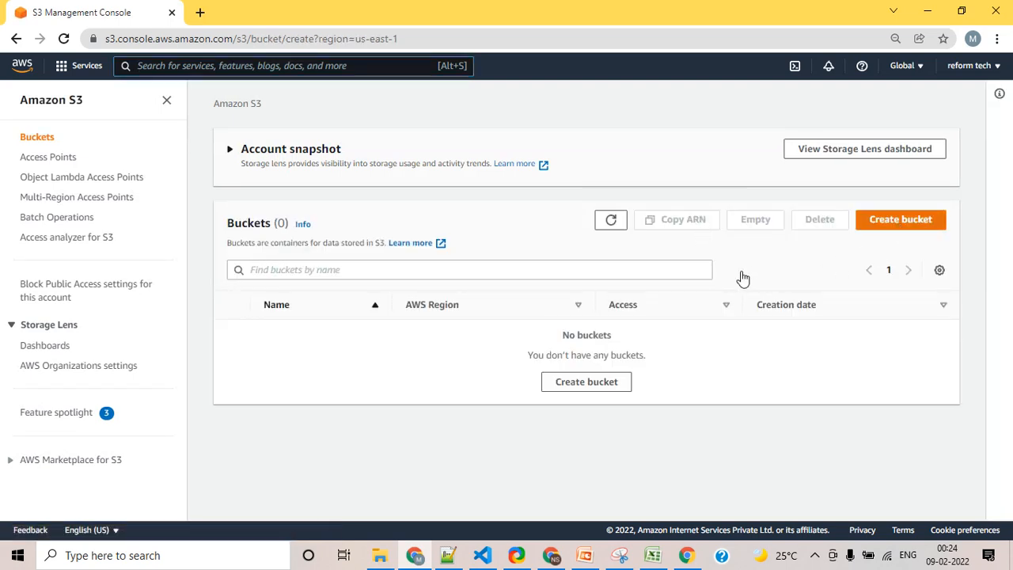
pyautogui.click(246, 259)
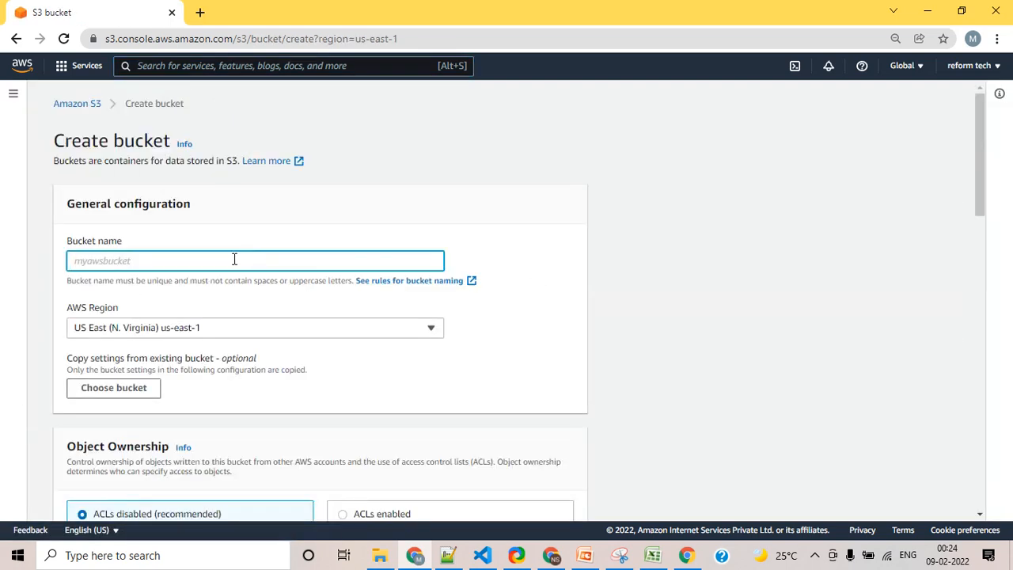
pyautogui.write('reformtechs3')
# Step: Enable ACLs, keep all public access blocked with versioning and server-side encryption disabled, and create the bucket
pyautogui.scroll(-3, 235, 259)
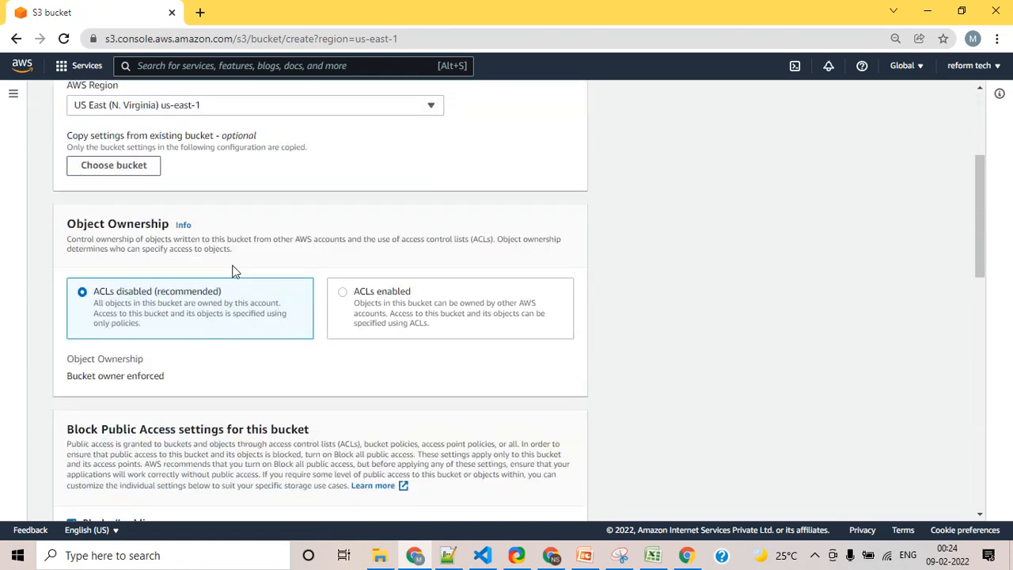
pyautogui.click(346, 286)
pyautogui.scroll(-7, 332, 300)
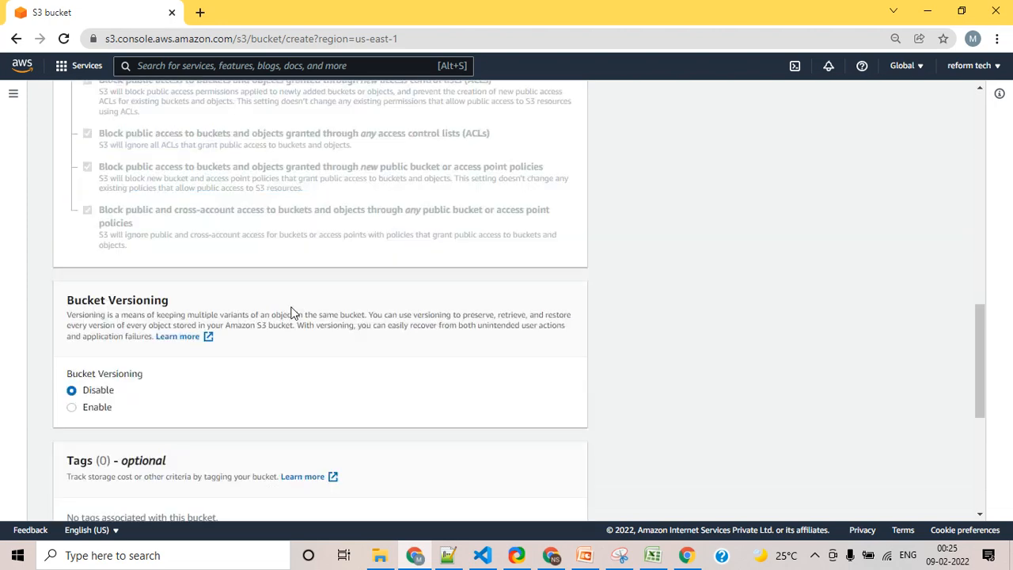
pyautogui.scroll(2, 290, 312)
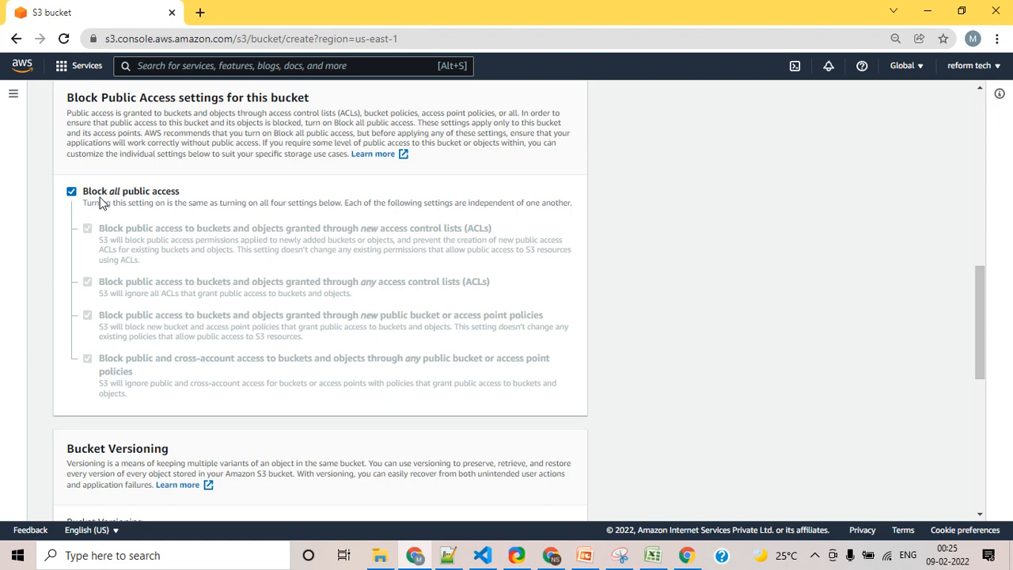
pyautogui.scroll(-5, 181, 253)
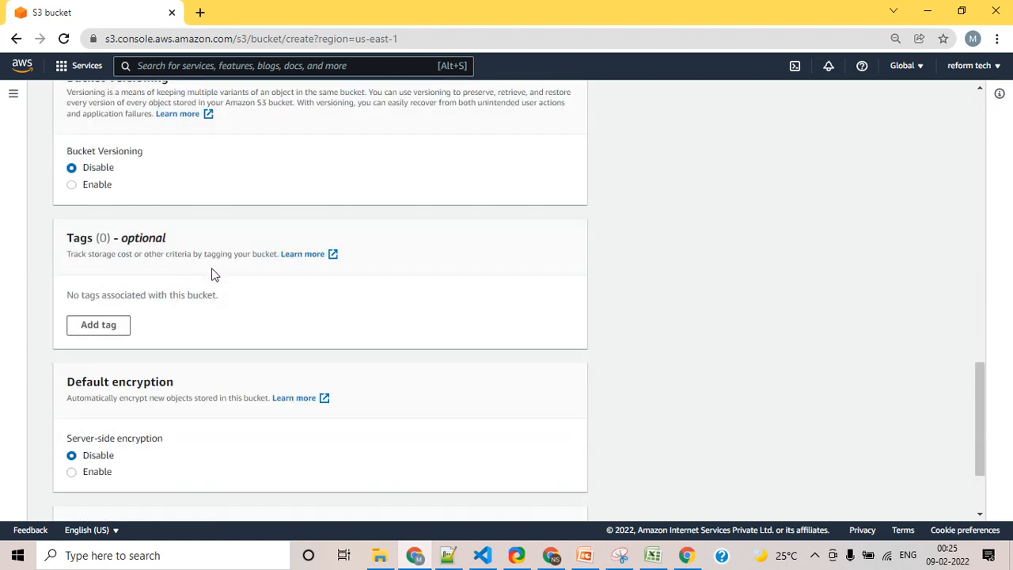
pyautogui.scroll(-2, 212, 274)
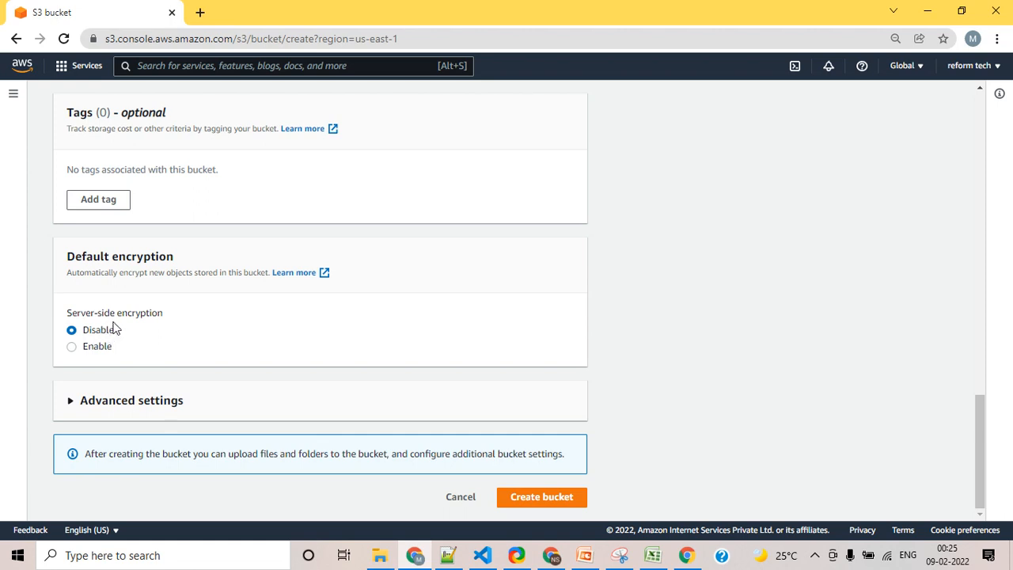
pyautogui.click(518, 496)
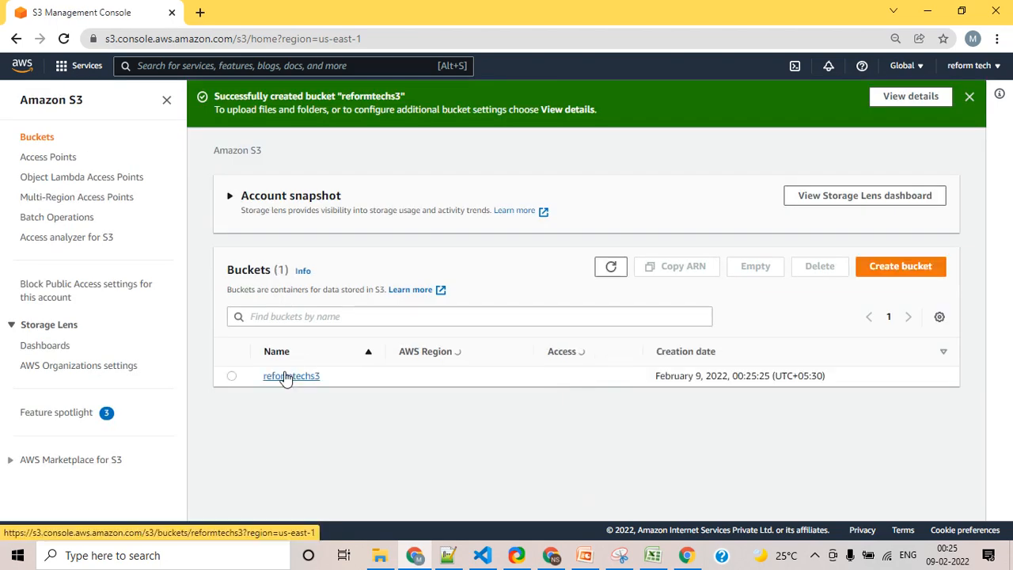
# Step: Upload the index file from the reformtech s3 folder to the reformtechs3 bucket with default permissions and properties
pyautogui.click(287, 378)
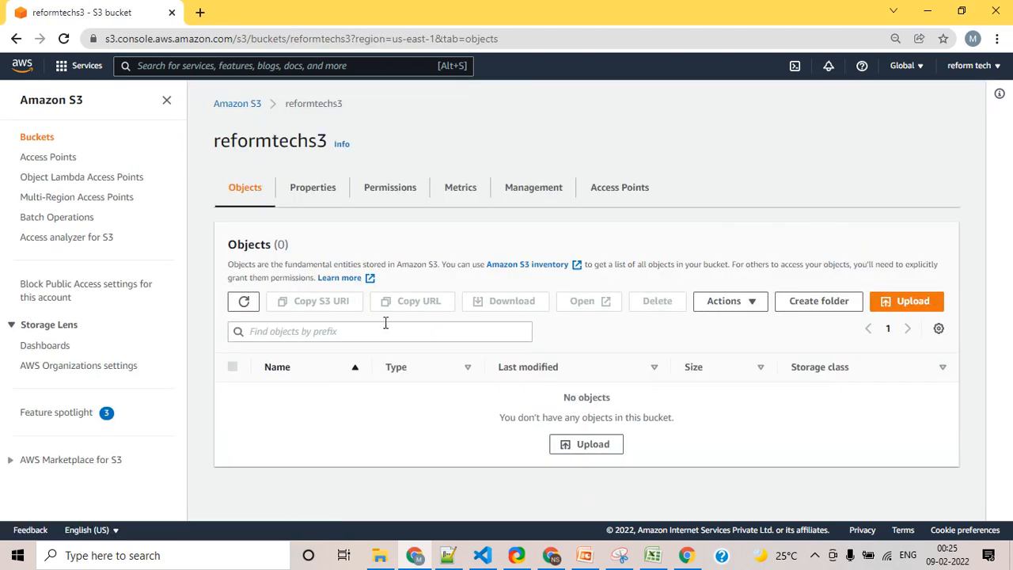
pyautogui.click(599, 445)
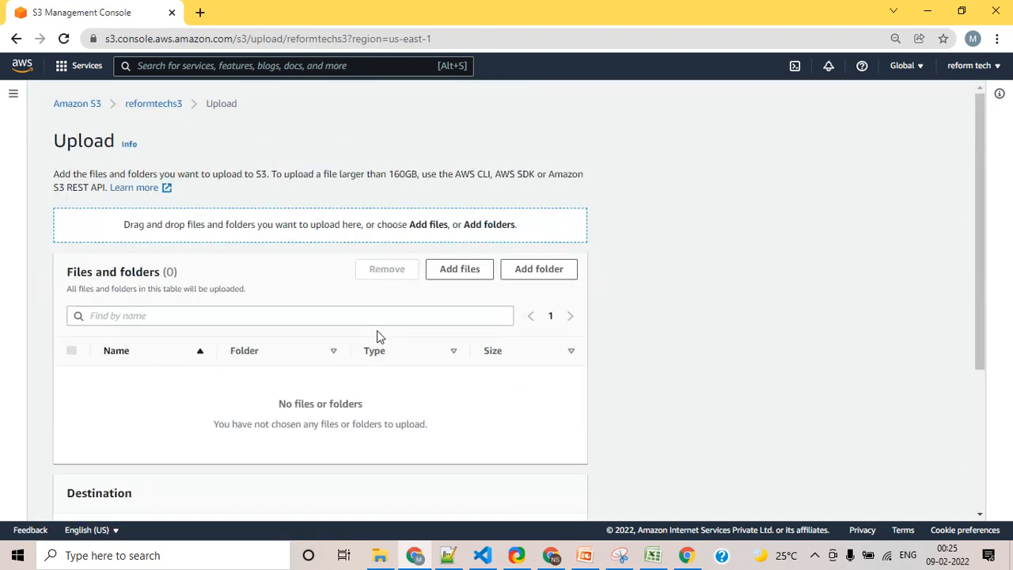
pyautogui.click(453, 270)
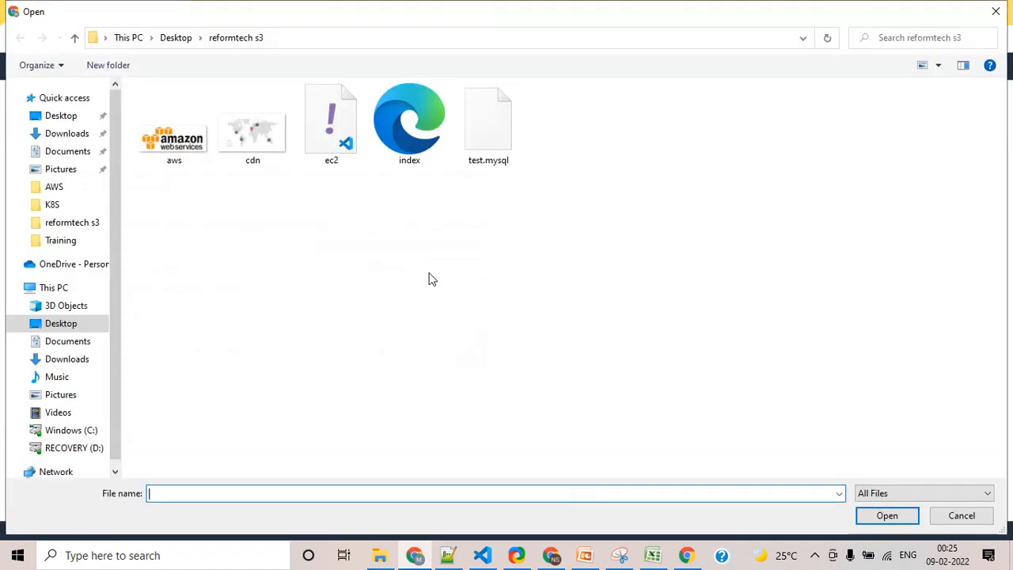
pyautogui.click(412, 149)
pyautogui.doubleClick(410, 148)
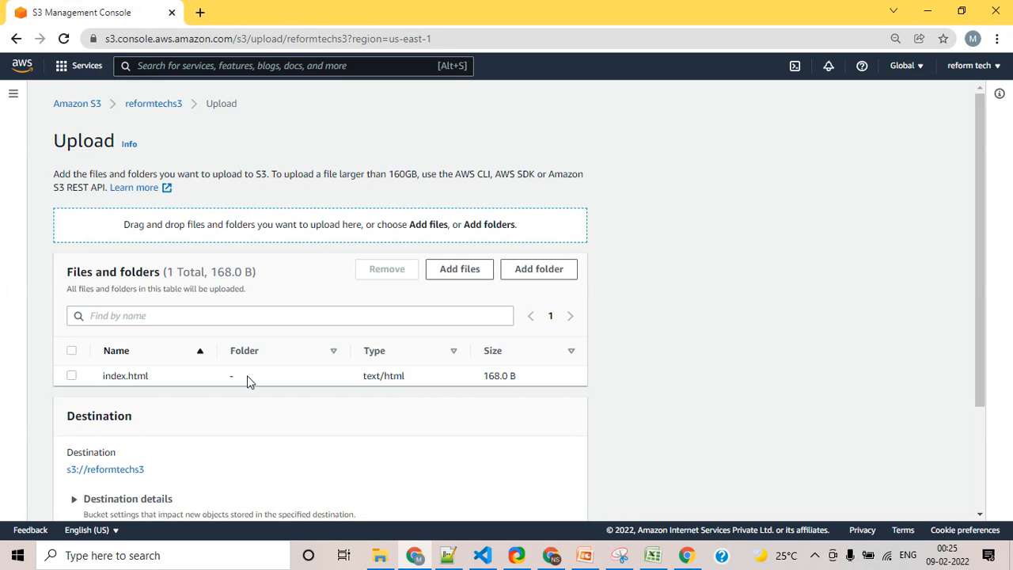
pyautogui.scroll(-3, 248, 381)
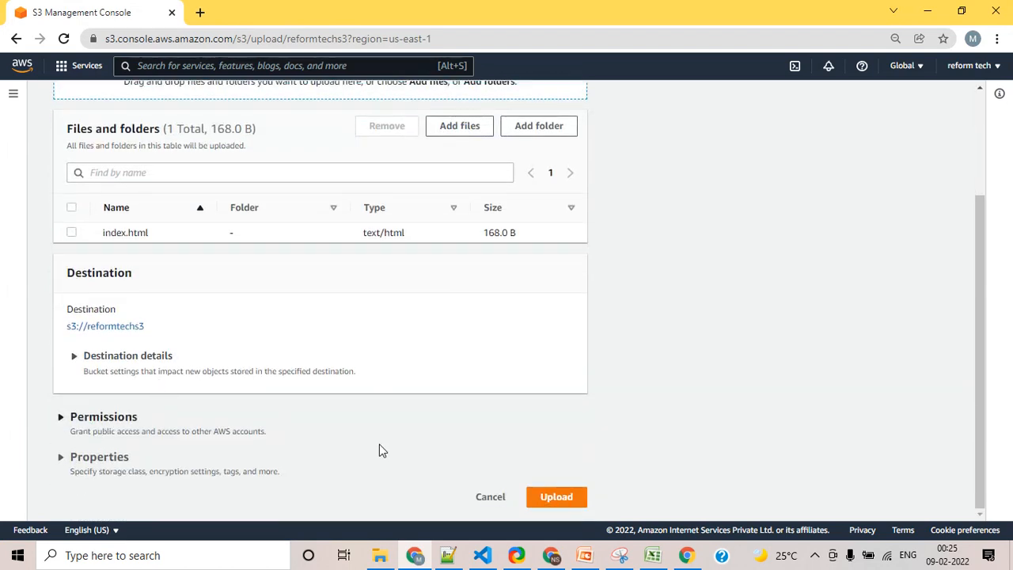
pyautogui.click(557, 497)
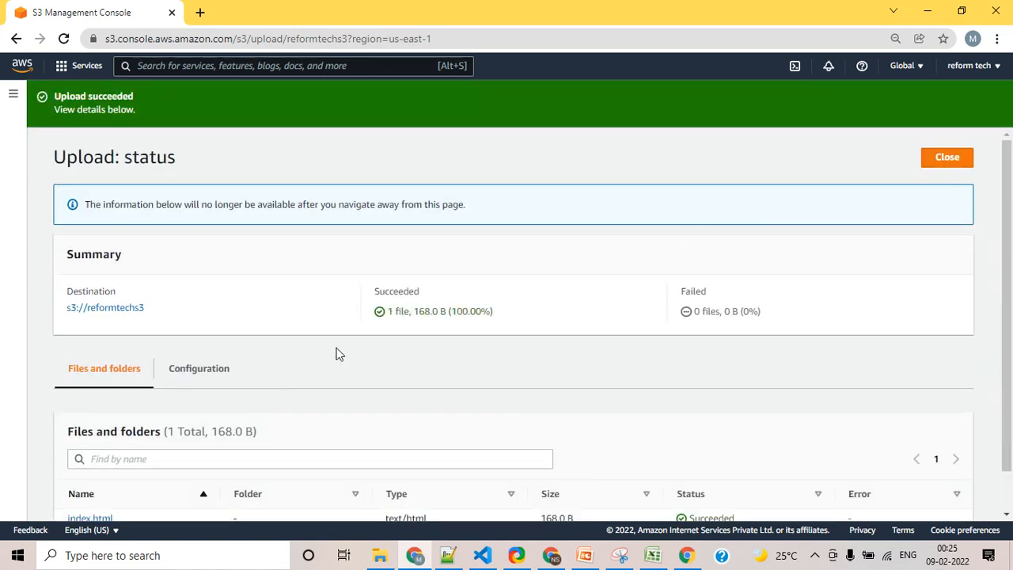
# Step: Open the uploaded index.html object in the browser, check its page text, and return to the upload status
pyautogui.scroll(-1, 325, 356)
pyautogui.click(105, 477)
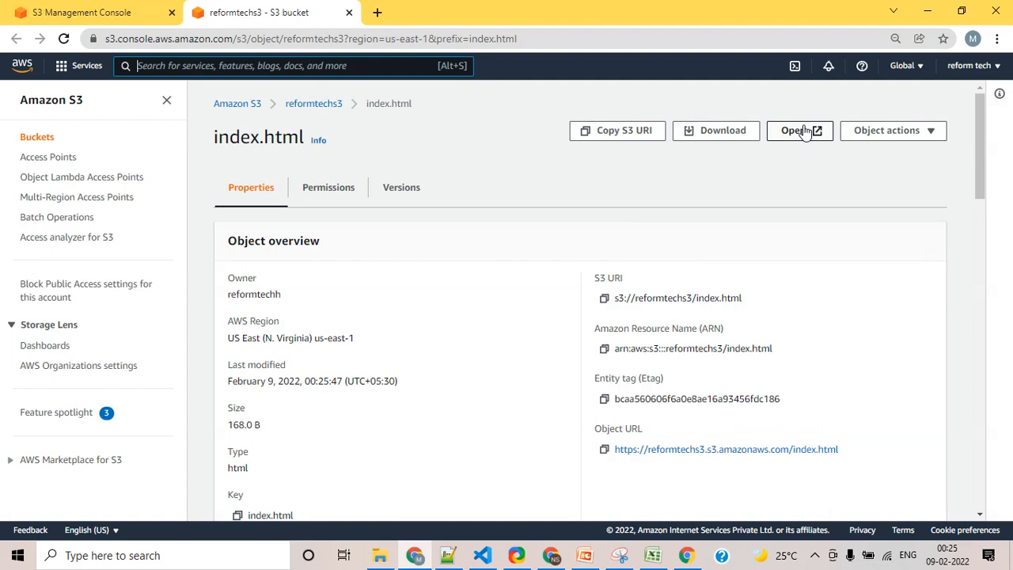
pyautogui.click(802, 131)
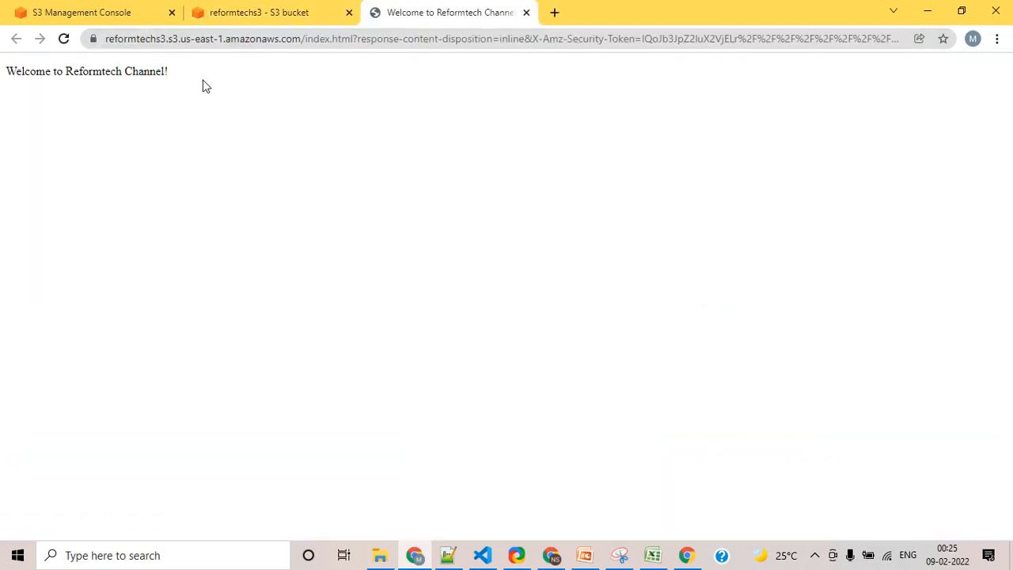
pyautogui.moveTo(204, 85); pyautogui.dragTo(10, 77)
pyautogui.click(177, 94)
pyautogui.click(253, 12)
pyautogui.click(101, 10)
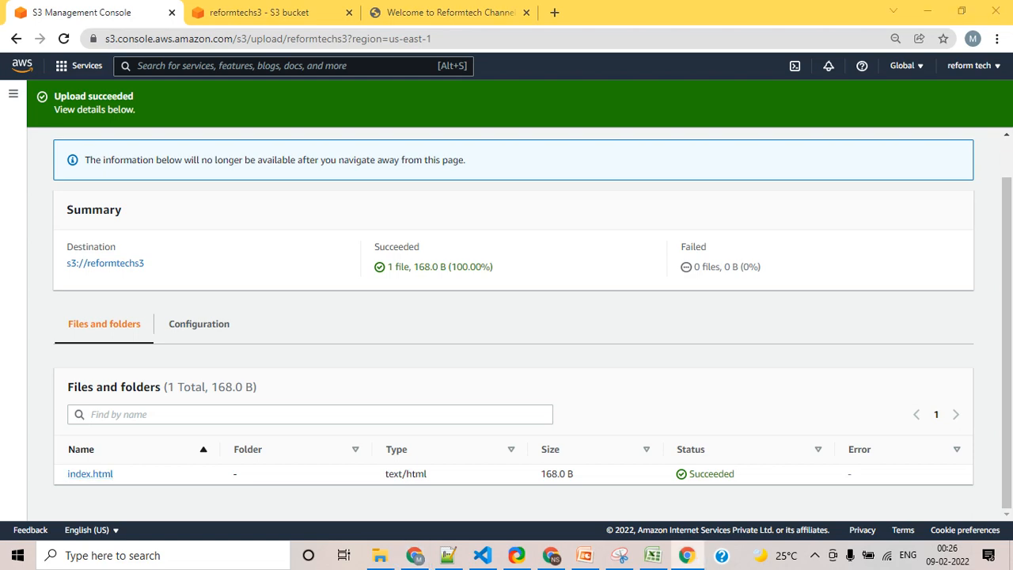
# Step: Switch to the guest browser window signed in as the Test user, dismiss the service menu tip, and open S3
pyautogui.moveTo(1011, 61); pyautogui.dragTo(676, 40)
pyautogui.doubleClick(676, 40)
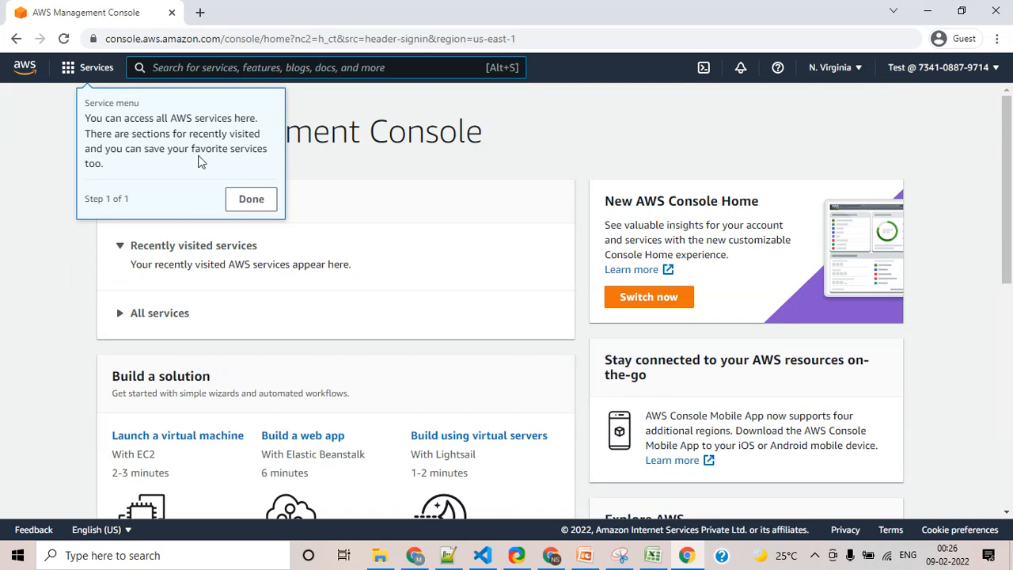
pyautogui.click(250, 200)
pyautogui.click(264, 70)
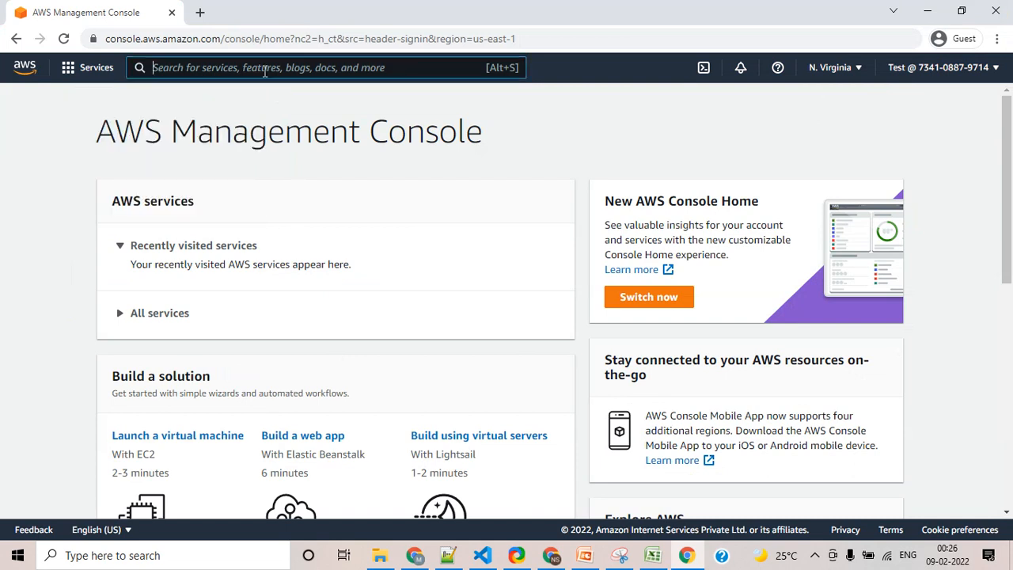
pyautogui.write('s3')
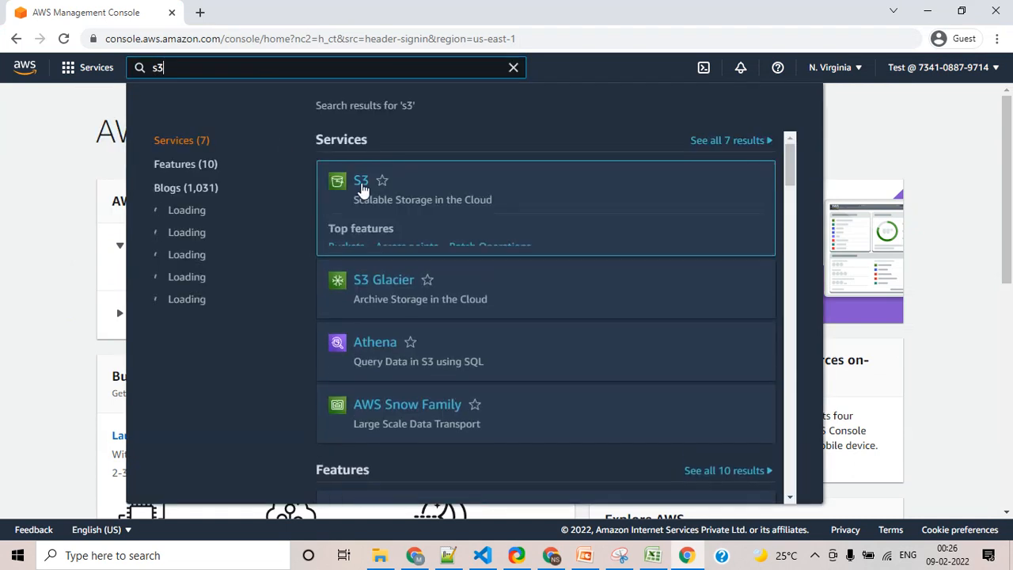
pyautogui.click(361, 183)
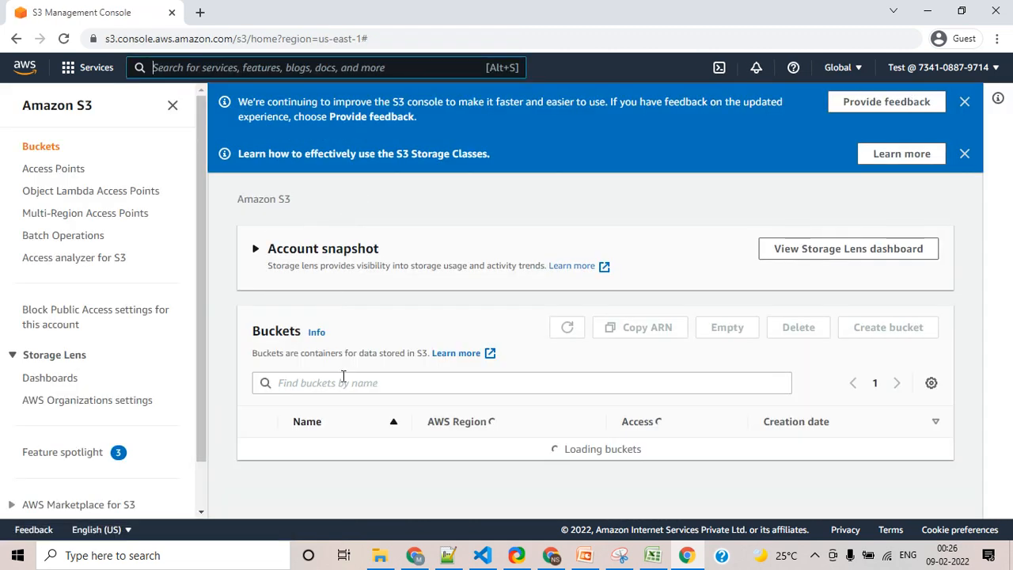
# Step: As the Test user, open index.html from the reformtechs3 bucket, check its page text, and return to the main account's window
pyautogui.click(335, 450)
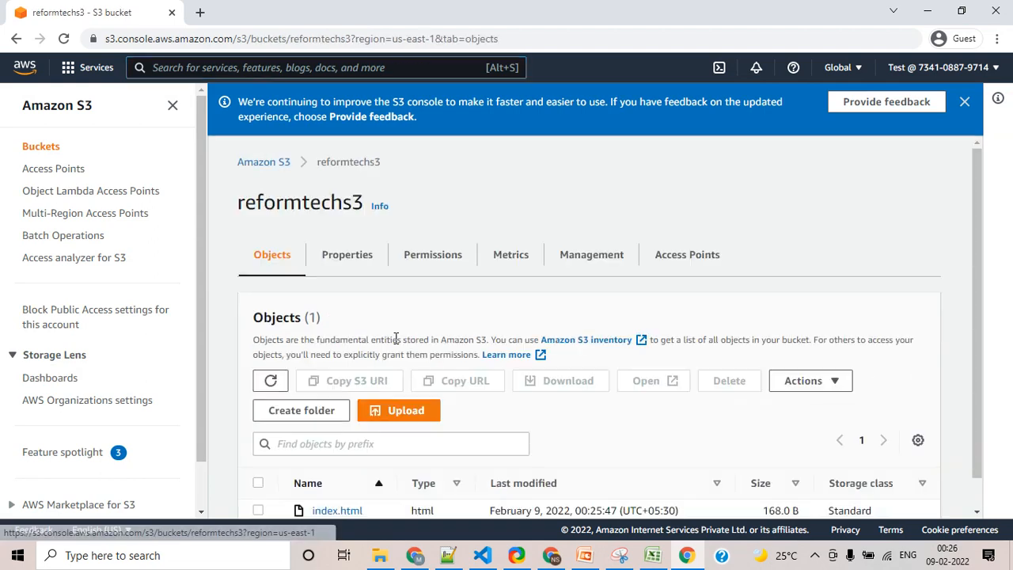
pyautogui.scroll(-1, 396, 339)
pyautogui.click(334, 479)
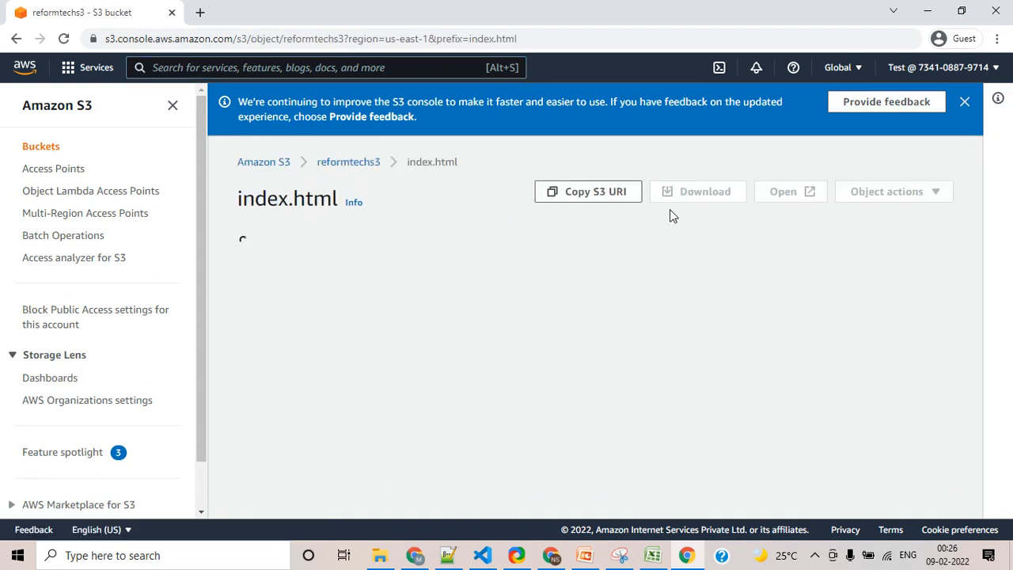
pyautogui.click(778, 193)
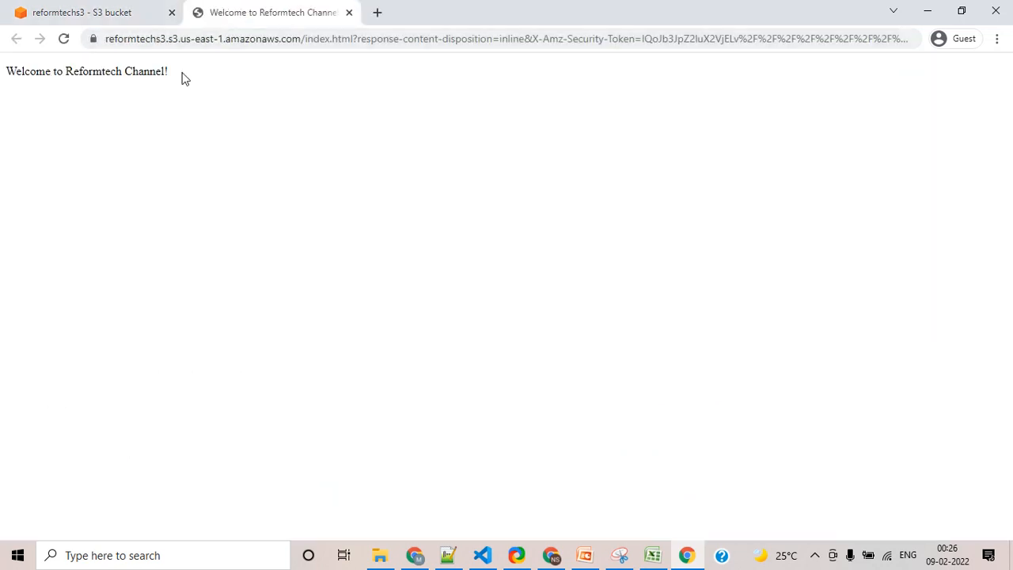
pyautogui.moveTo(182, 77); pyautogui.dragTo(2, 65)
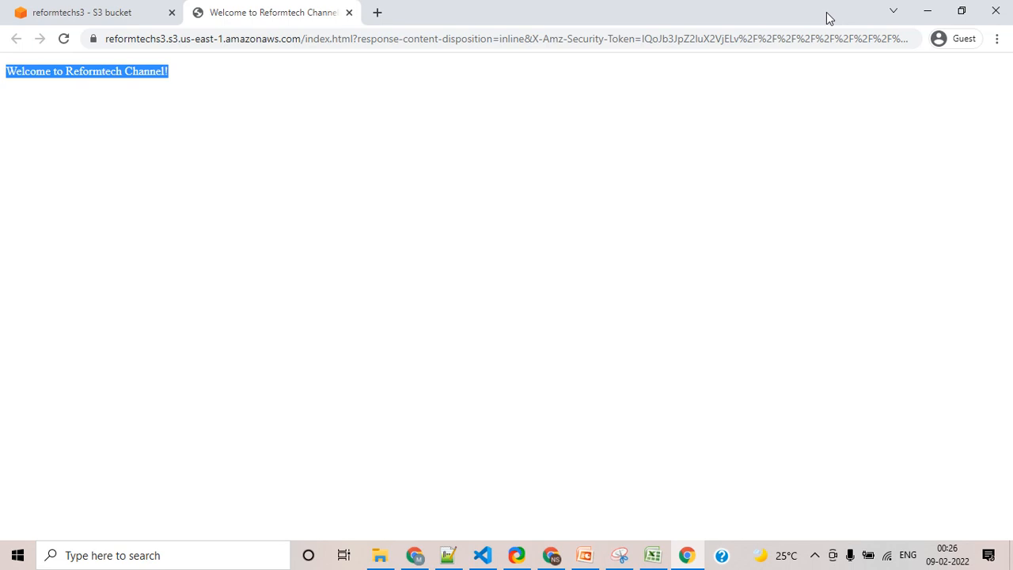
pyautogui.click(930, 12)
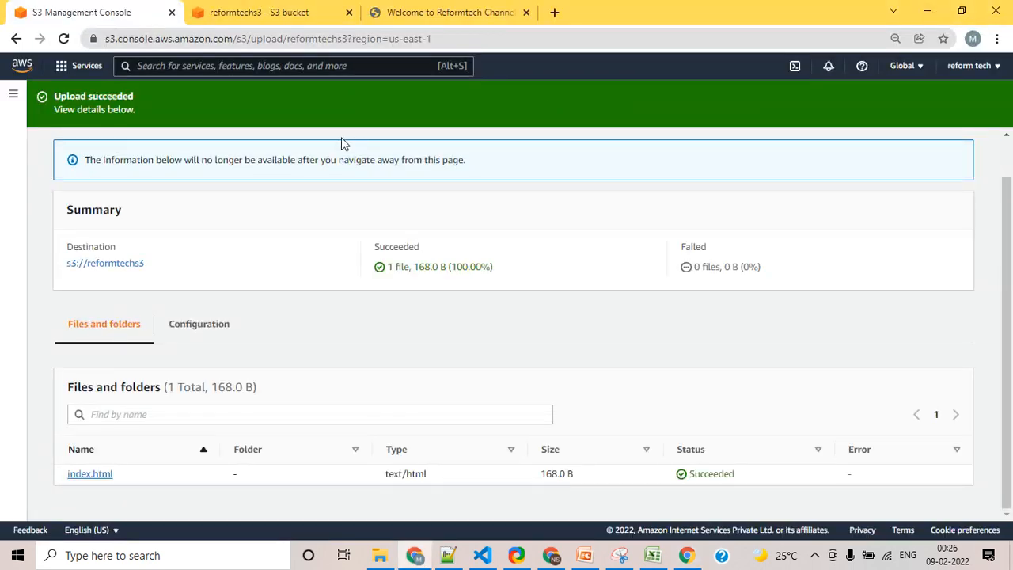
# Step: Close the upload status and open the server-side encryption settings of index.html in the reformtechs3 bucket
pyautogui.scroll(1, 866, 231)
pyautogui.click(959, 161)
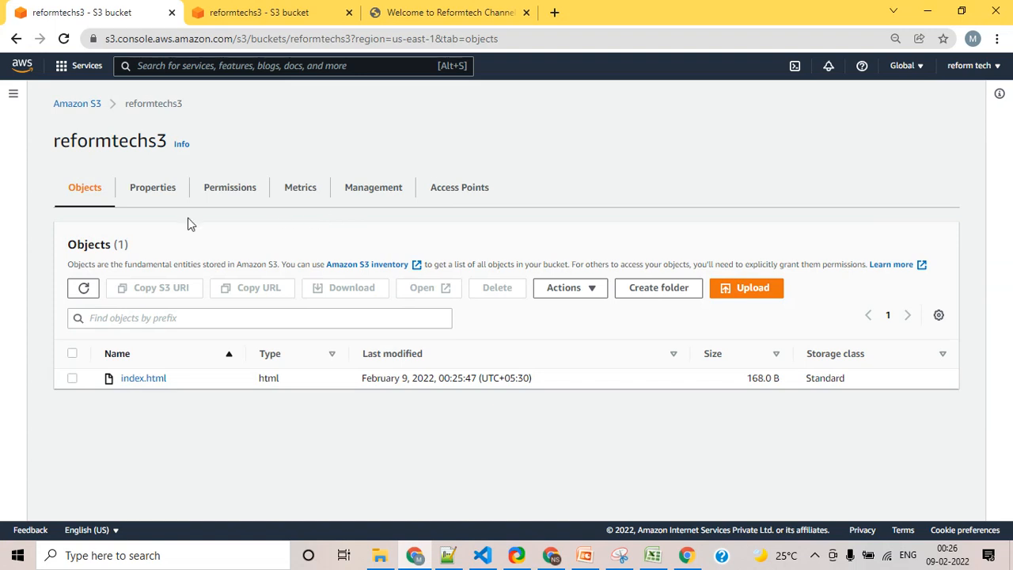
pyautogui.click(137, 379)
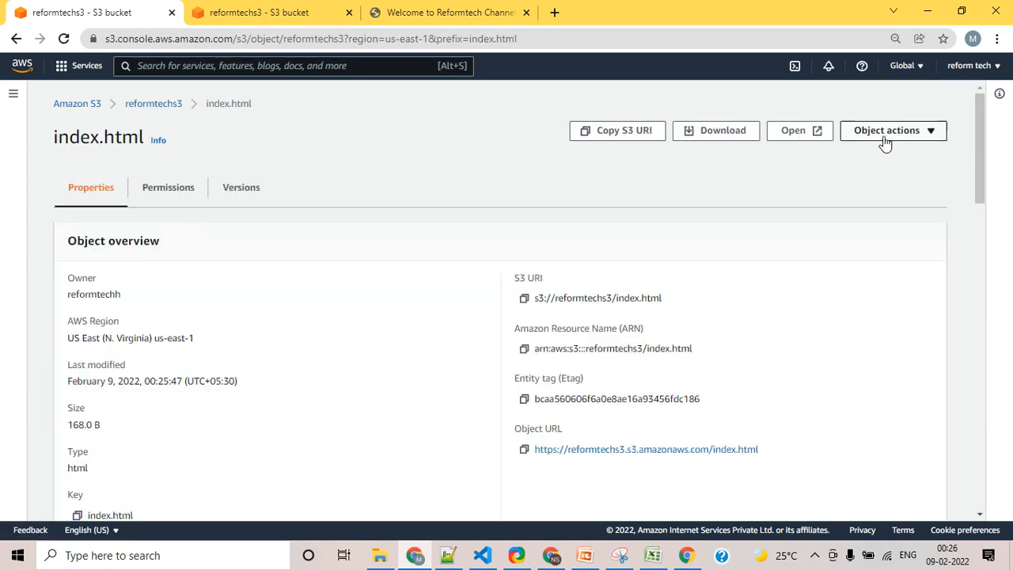
pyautogui.click(886, 136)
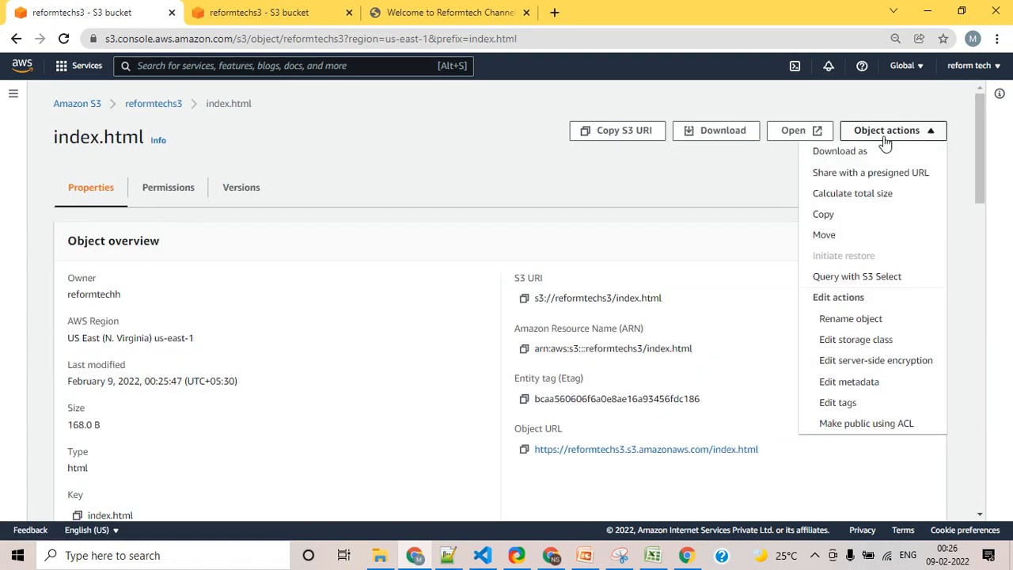
pyautogui.click(873, 362)
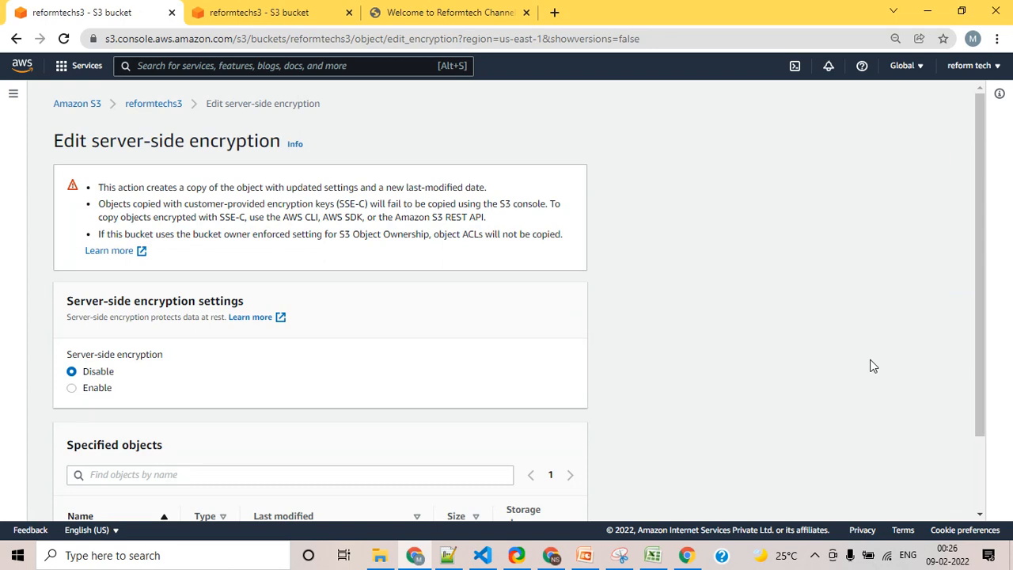
# Step: Enable server-side encryption for index.html with the AWS Key Management Service key (SSE-KMS) type
pyautogui.scroll(-1, 182, 315)
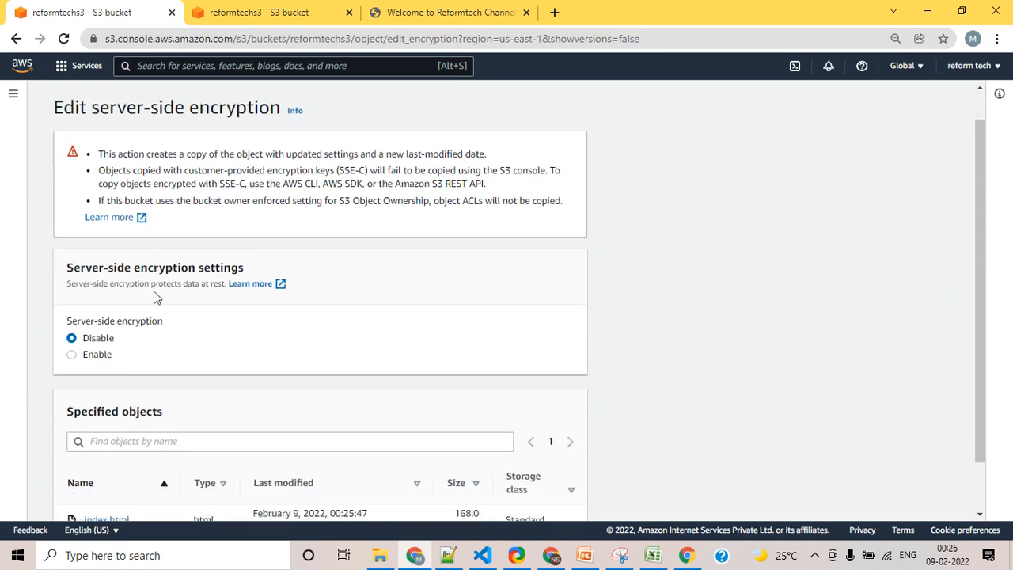
pyautogui.click(102, 315)
pyautogui.scroll(-1, 201, 332)
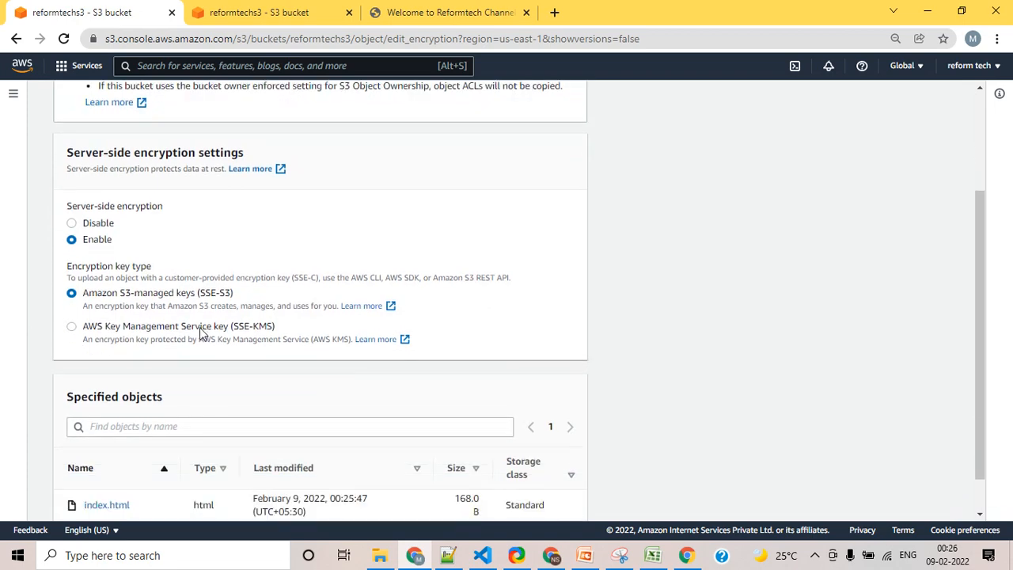
pyautogui.click(260, 329)
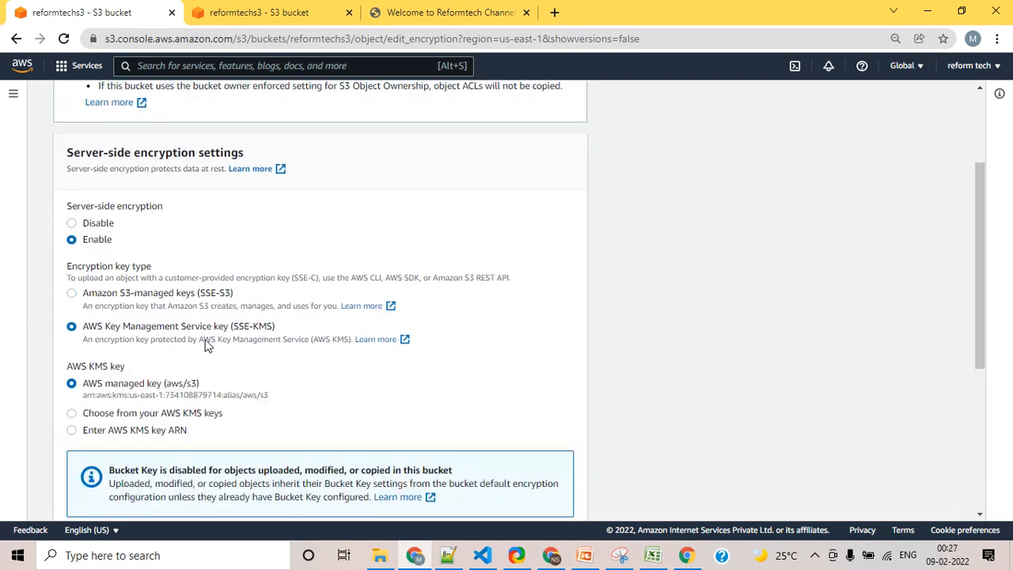
# Step: Choose the kms-refortech key from the account's own AWS KMS keys and save the encryption changes for index.html
pyautogui.scroll(-2, 162, 336)
pyautogui.click(162, 269)
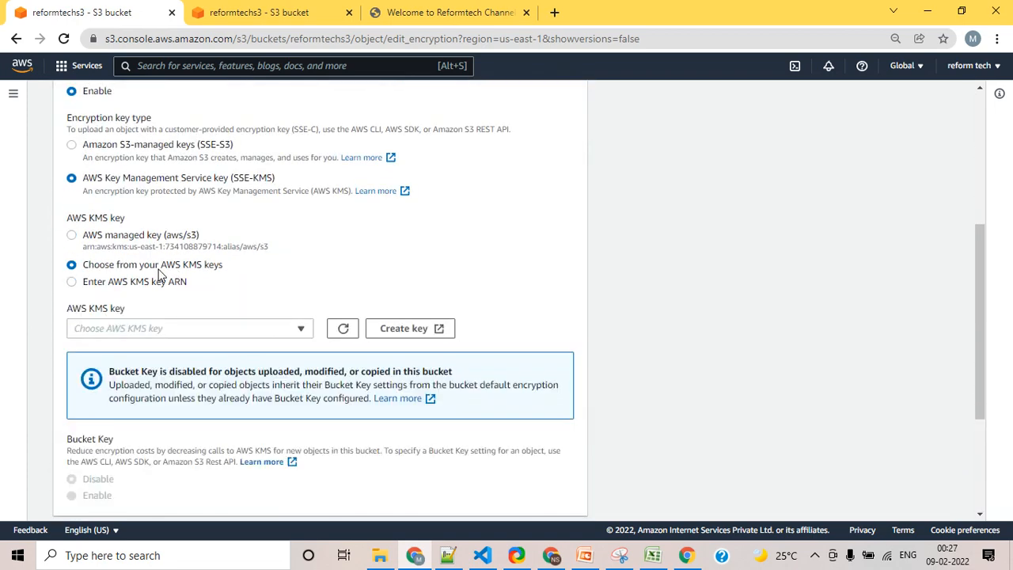
pyautogui.click(148, 336)
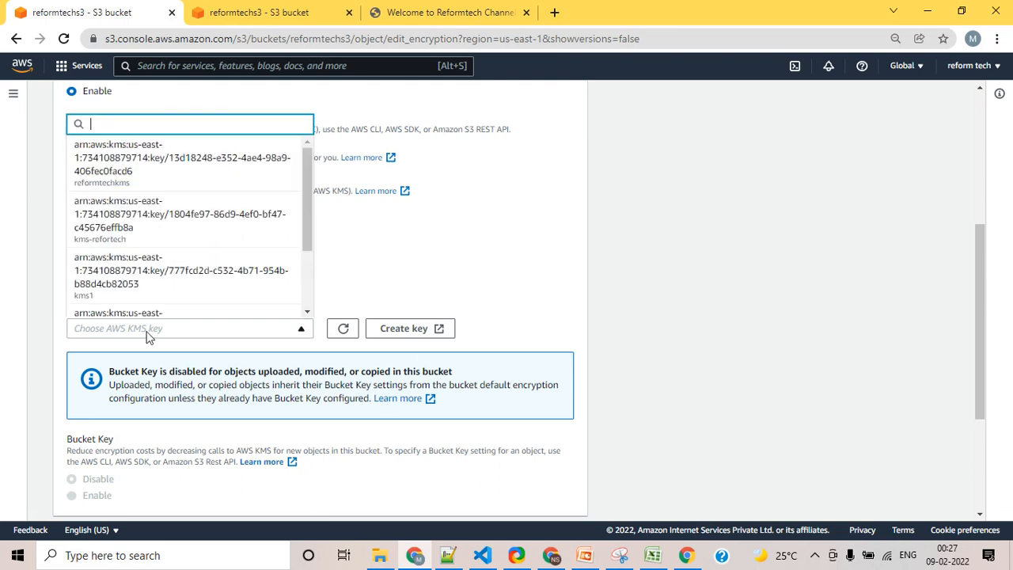
pyautogui.click(127, 228)
pyautogui.scroll(-3, 163, 345)
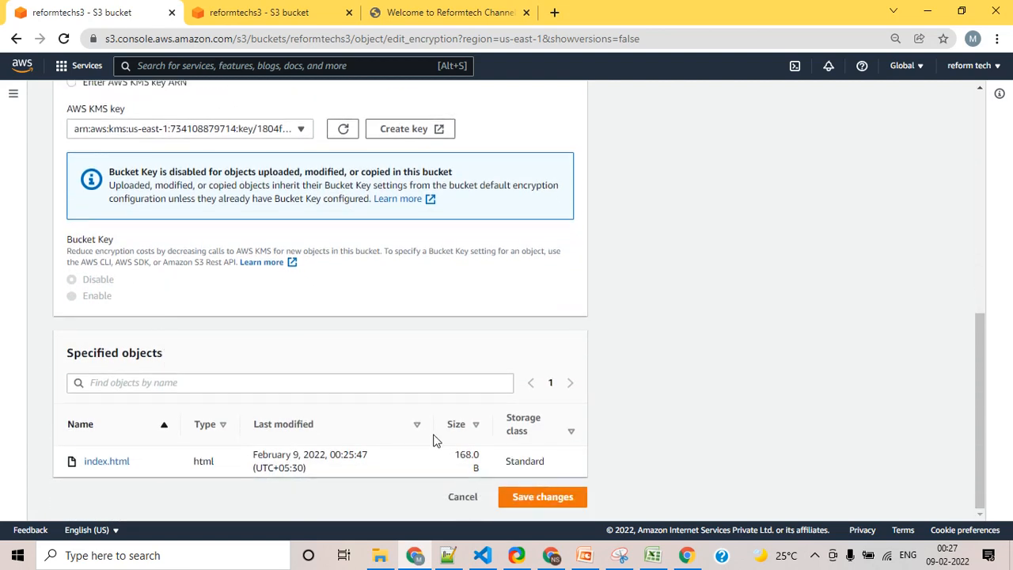
pyautogui.click(524, 496)
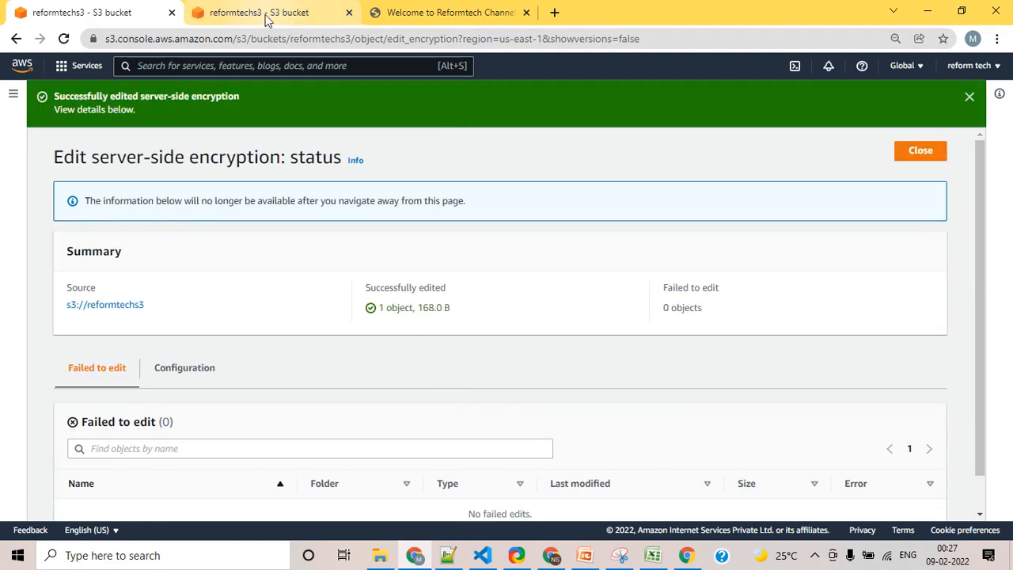
# Step: Reload the opened index.html page in the main account to test access, and switch to the Test user's guest browser window
pyautogui.click(403, 9)
pyautogui.click(63, 38)
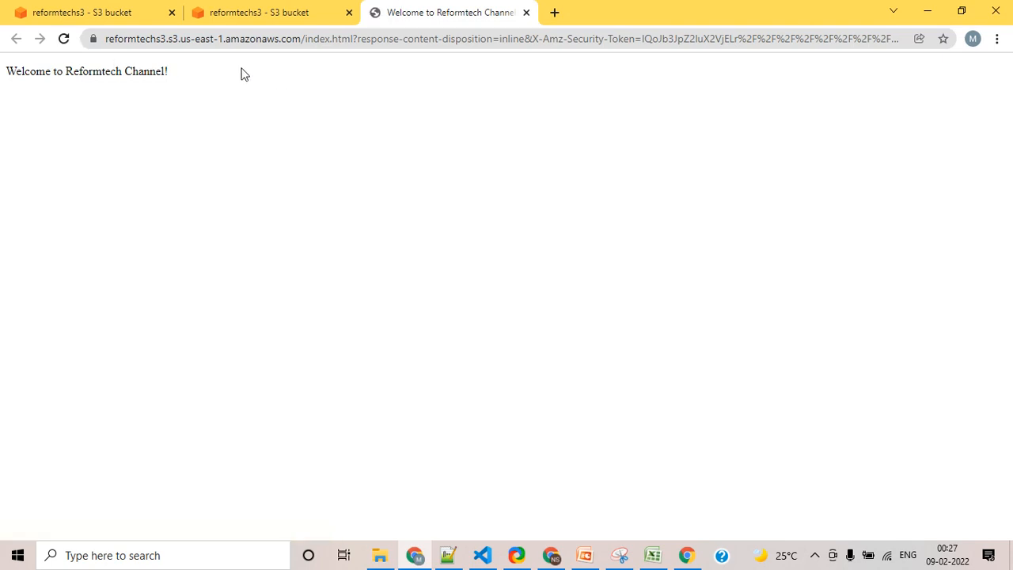
pyautogui.click(927, 11)
pyautogui.click(922, 10)
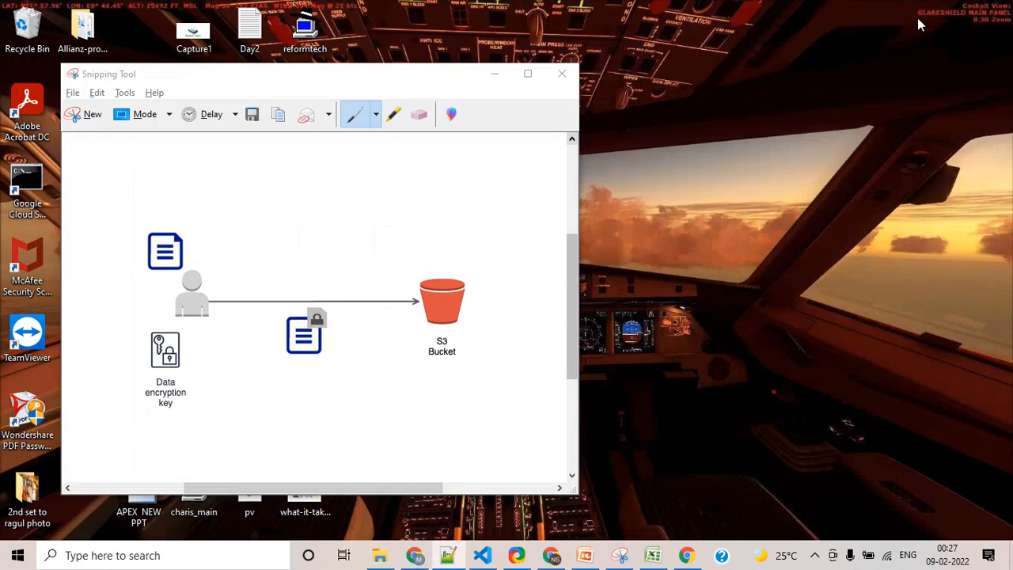
pyautogui.click(553, 555)
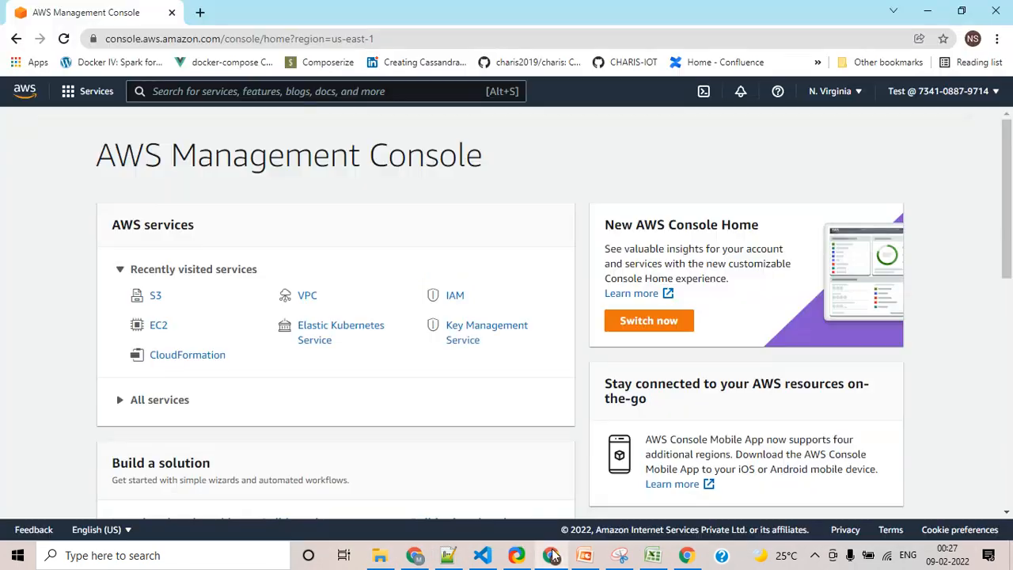
pyautogui.click(553, 555)
pyautogui.click(686, 556)
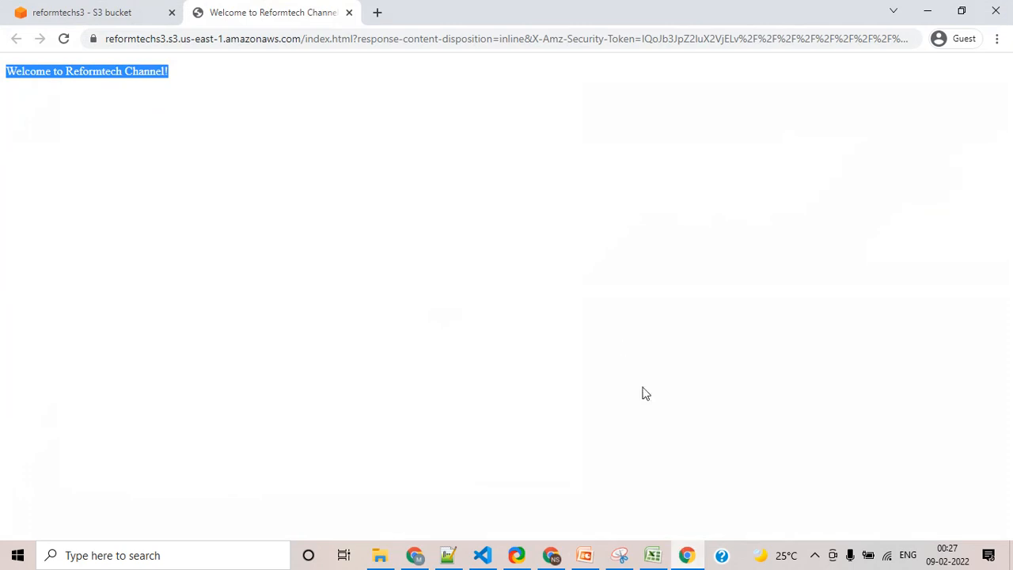
# Step: Reload the index.html page as the Test user and examine the code in the returned response
pyautogui.click(64, 39)
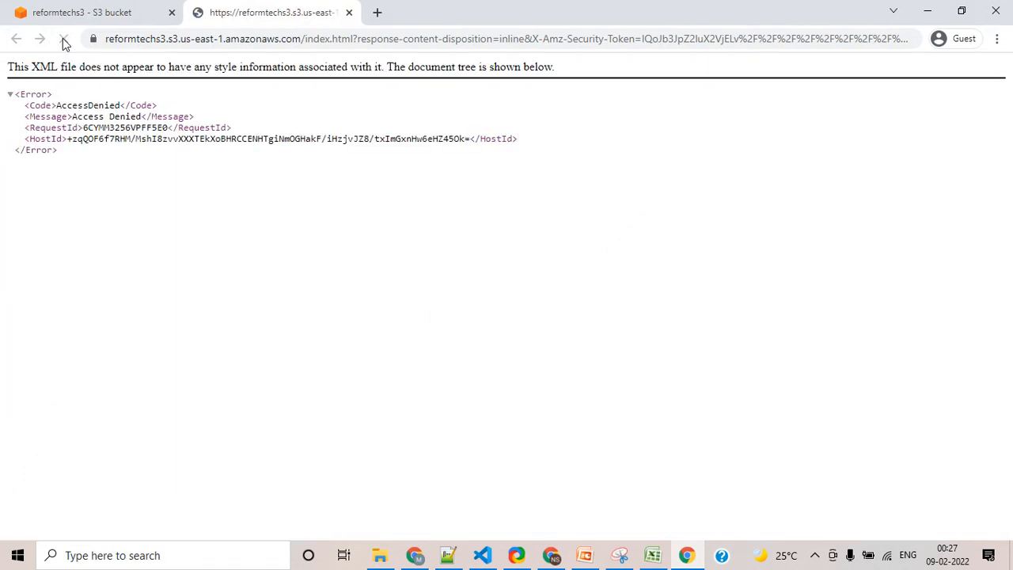
pyautogui.moveTo(30, 105); pyautogui.dragTo(158, 106)
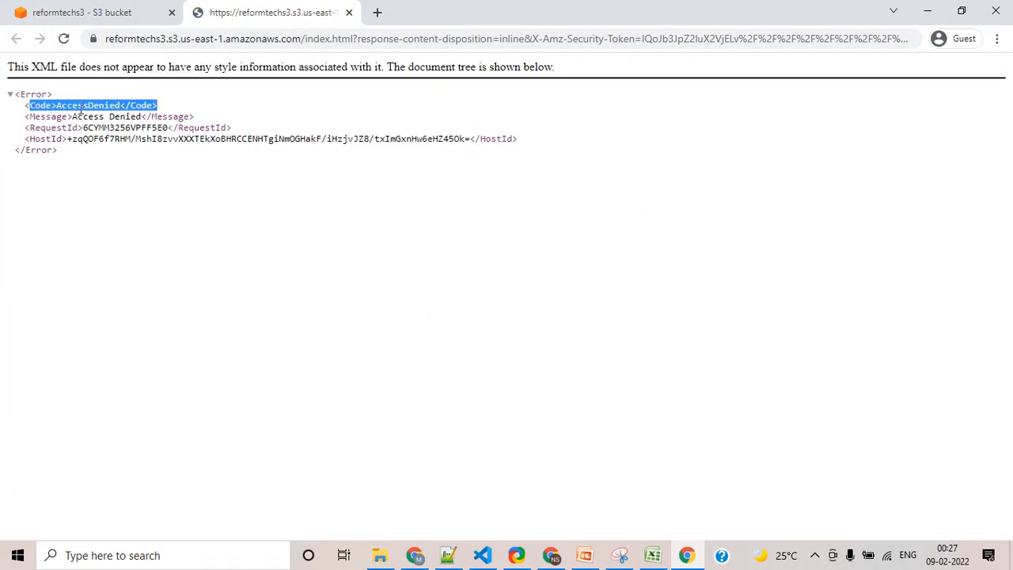
pyautogui.moveTo(62, 105); pyautogui.dragTo(143, 106)
pyautogui.moveTo(139, 98); pyautogui.dragTo(148, 98)
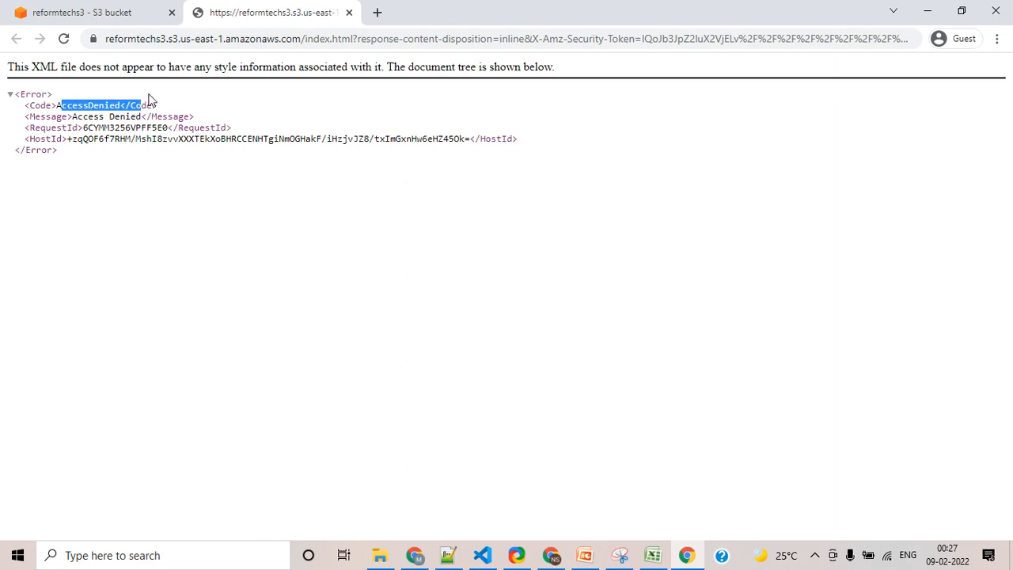